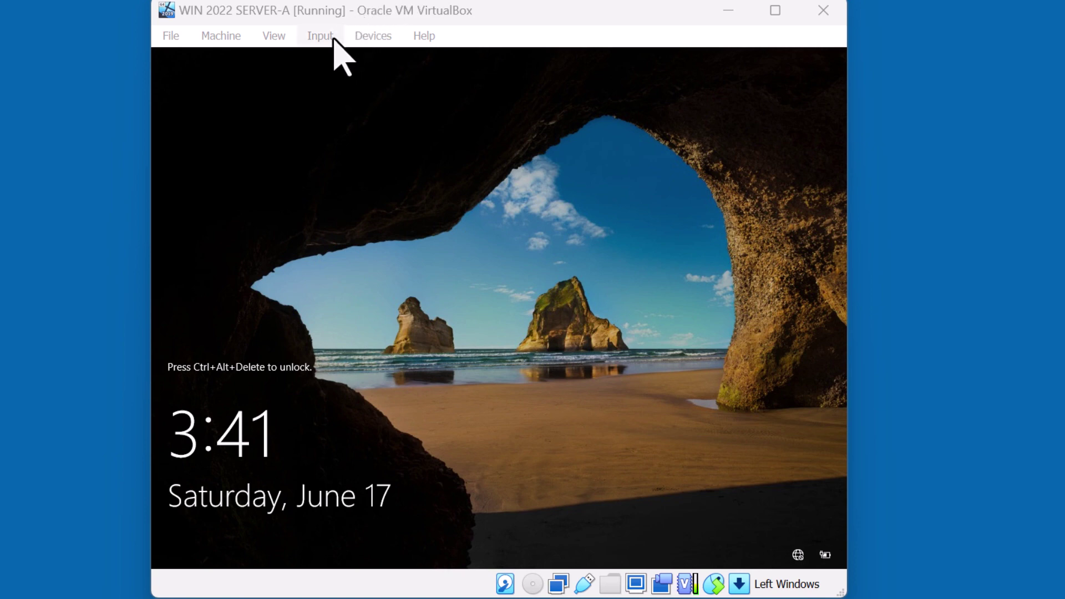
Step: Sign in to SERVER-A with the administrator password
key("ctrl+Delete")
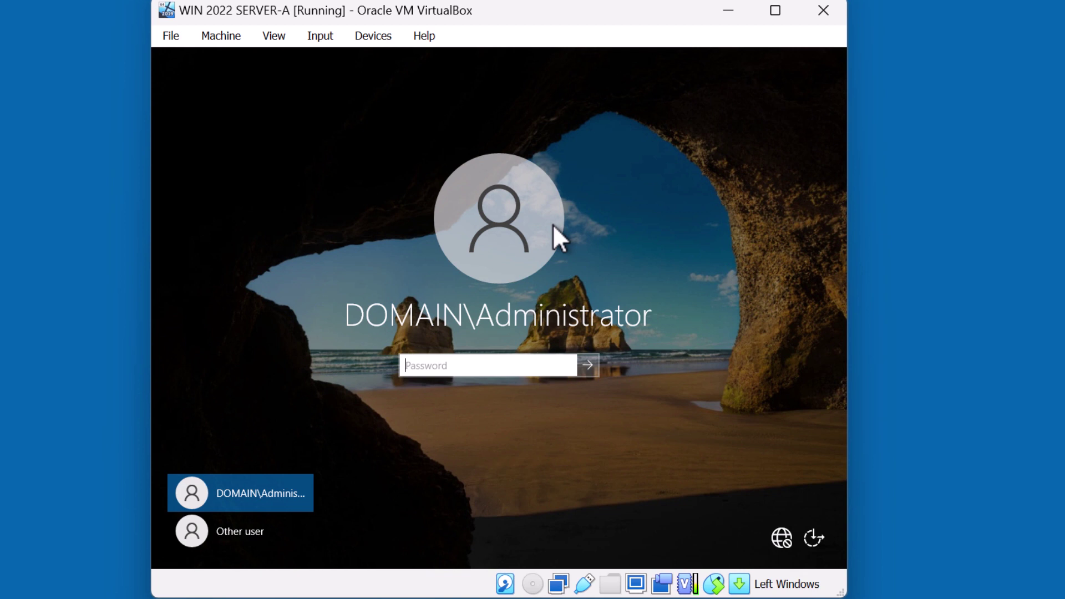
type("•••••••")
key("Return")
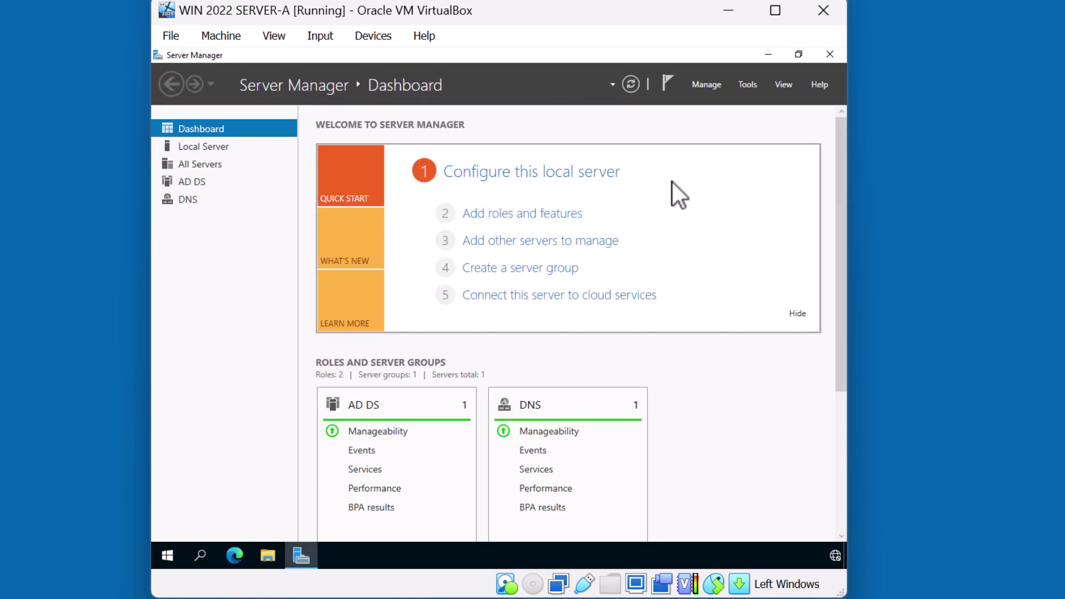
Step: Open Active Directory Users and Computers and view domain.local's Computers container
left_click(750, 86)
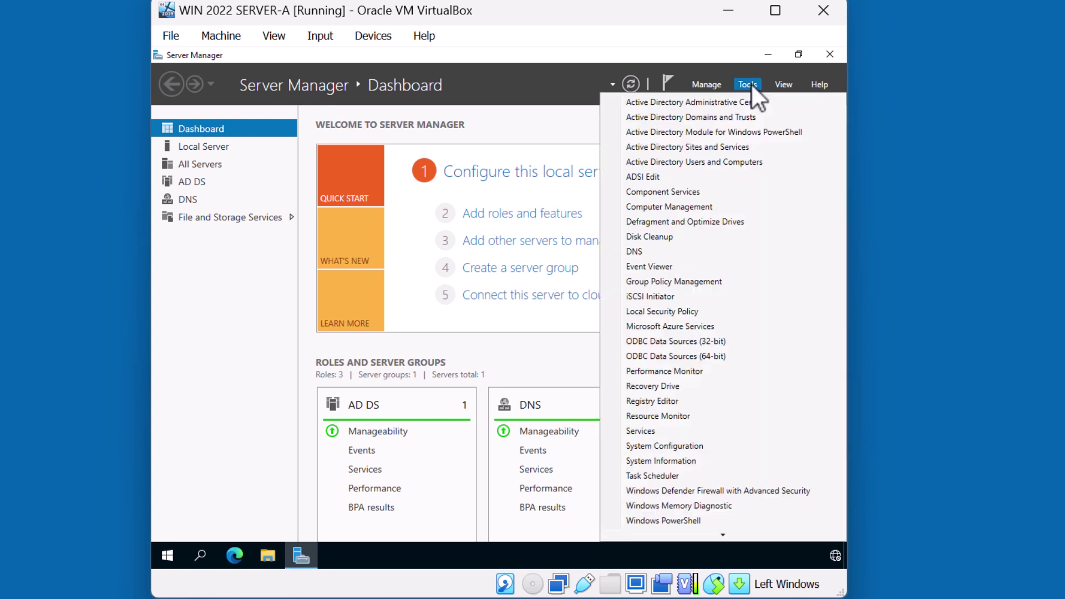
left_click(734, 163)
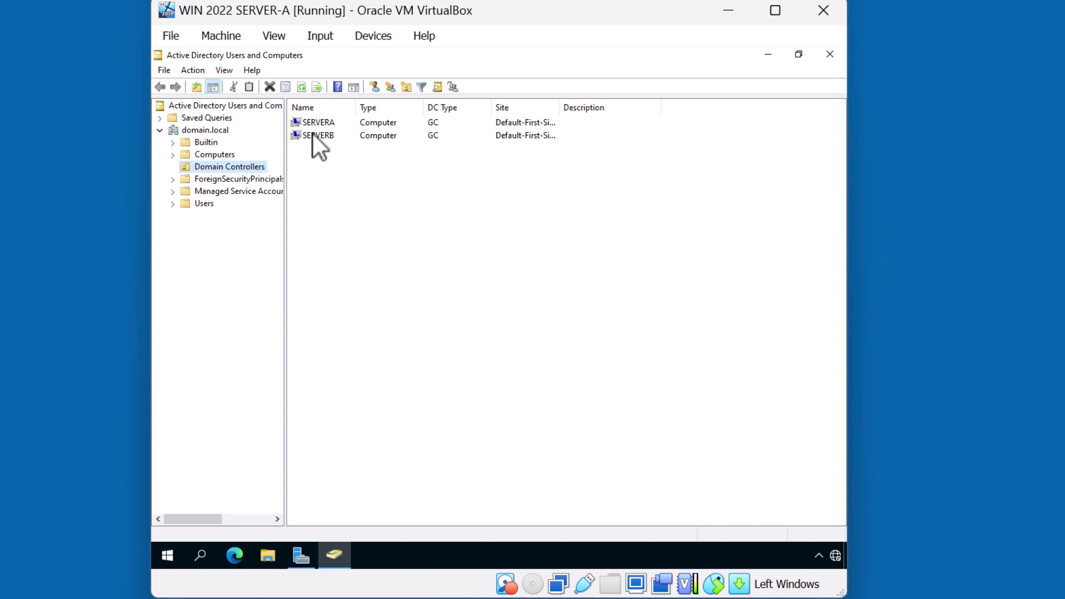
left_click(225, 155)
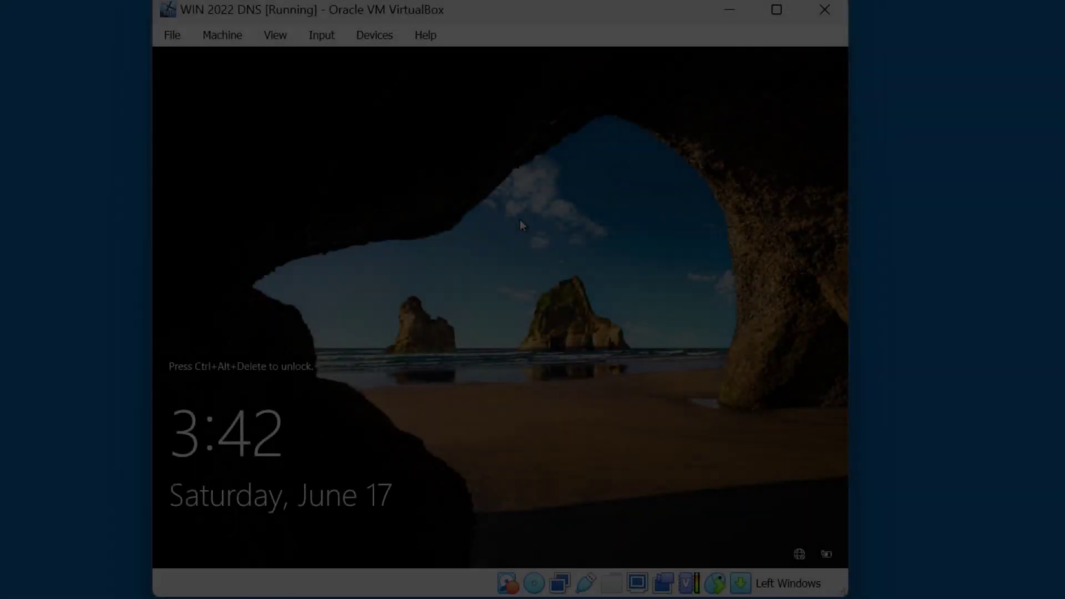
Step: Sign in to the DNS VM as Other user with the domain administrator account and password
key("ctrl+alt+Delete")
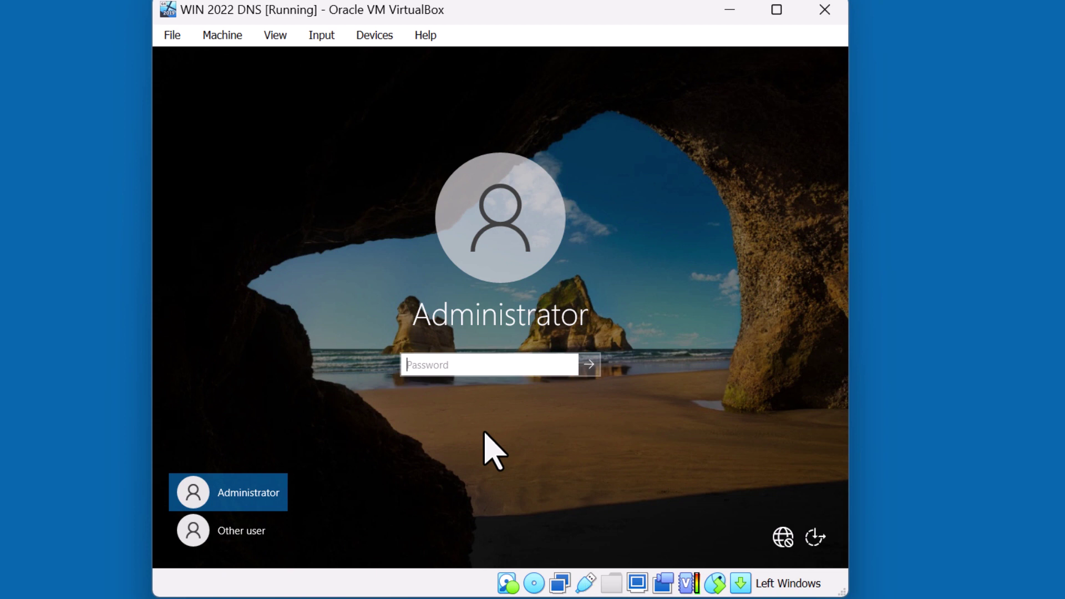
left_click(261, 530)
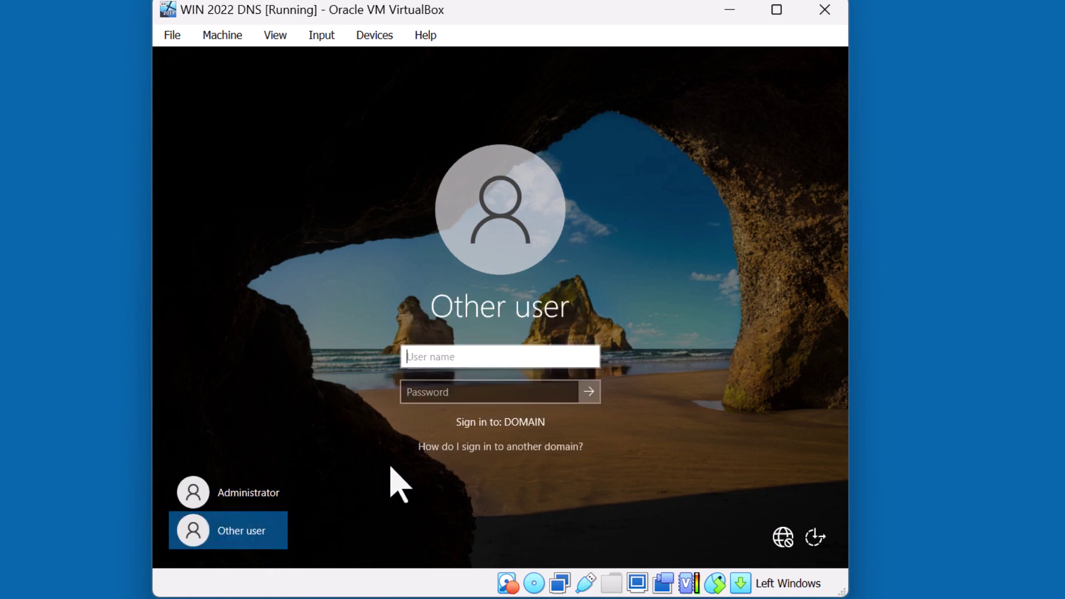
type("administrator@domain.local")
key("Tab")
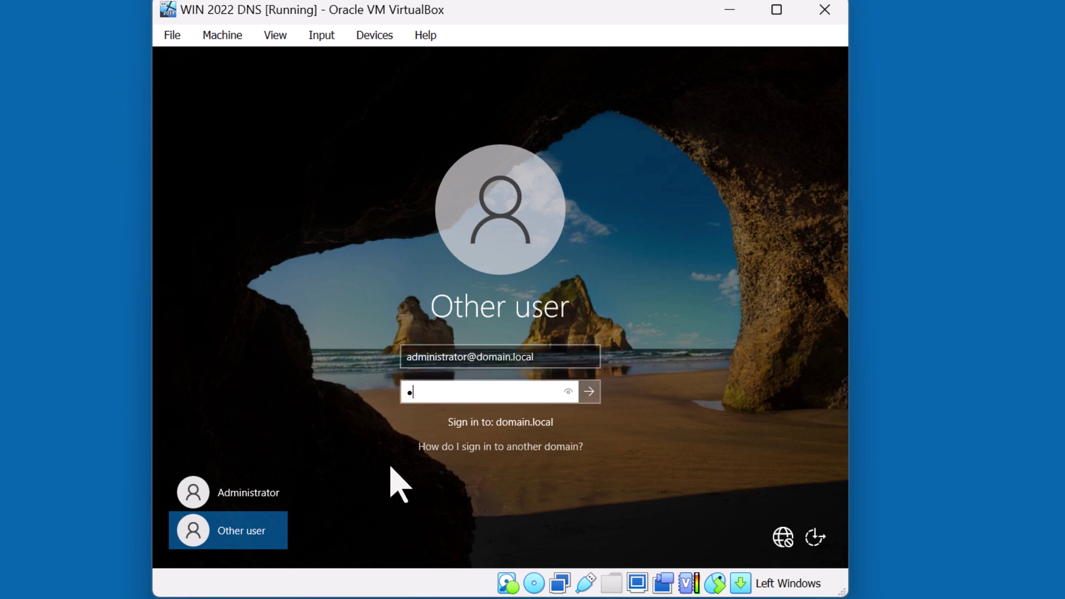
key("Return")
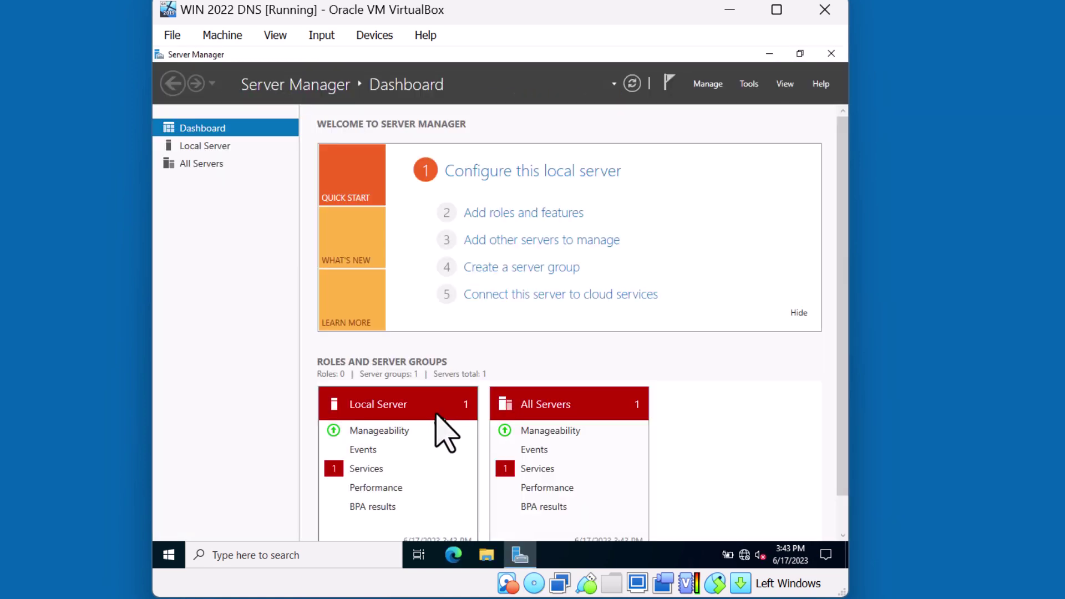
Step: From SERVERC's Local Server page, launch the Add Roles and Features Wizard
left_click(217, 146)
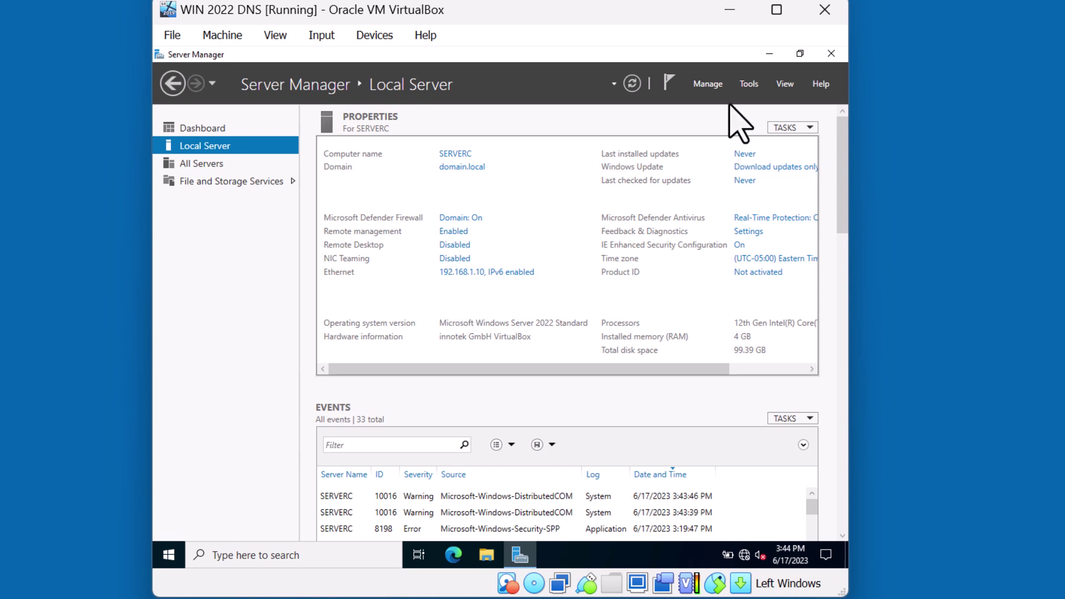
left_click(707, 84)
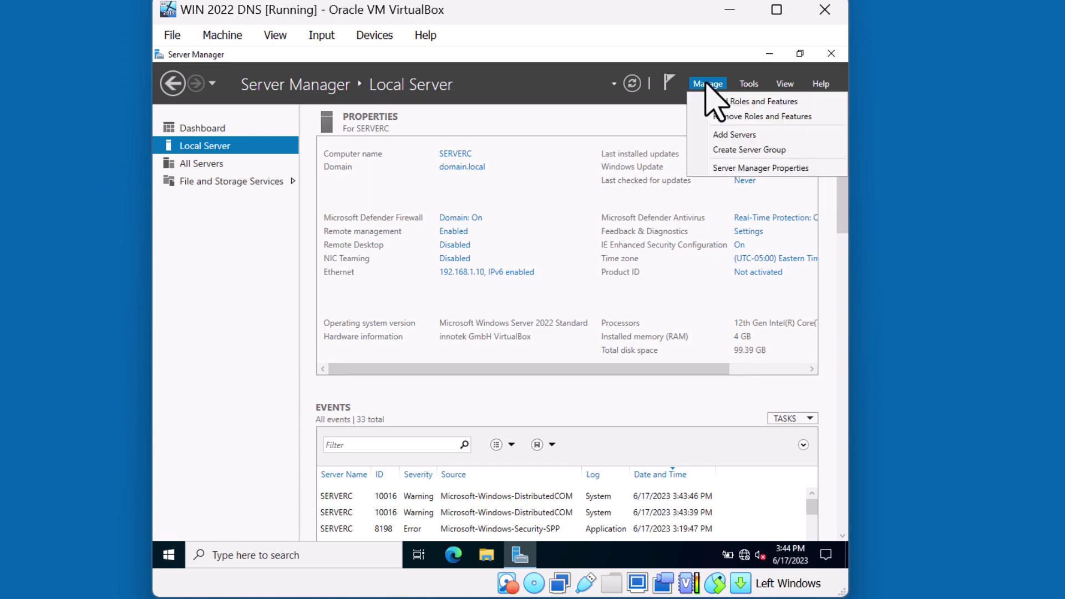
left_click(712, 103)
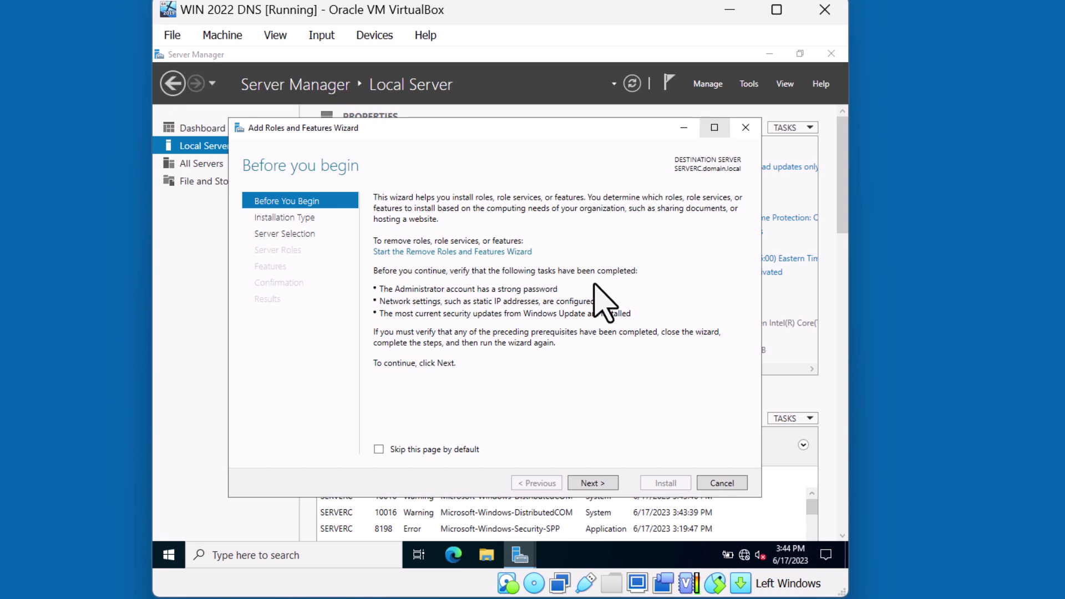
Step: Pick role-based installation on SERVERC and tick DNS Server with its management tools
left_click(605, 482)
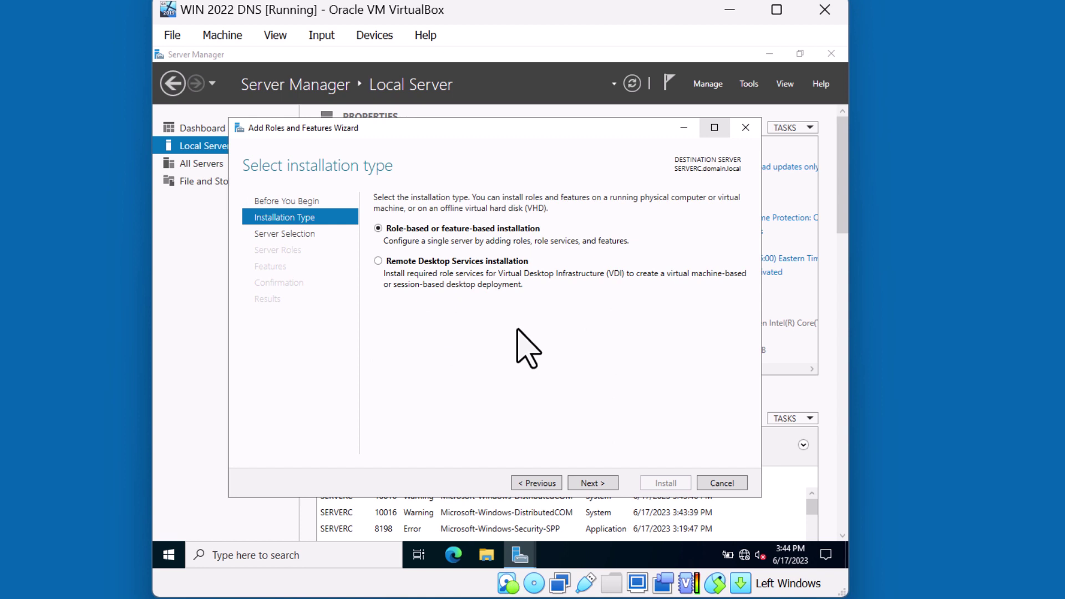
left_click(589, 481)
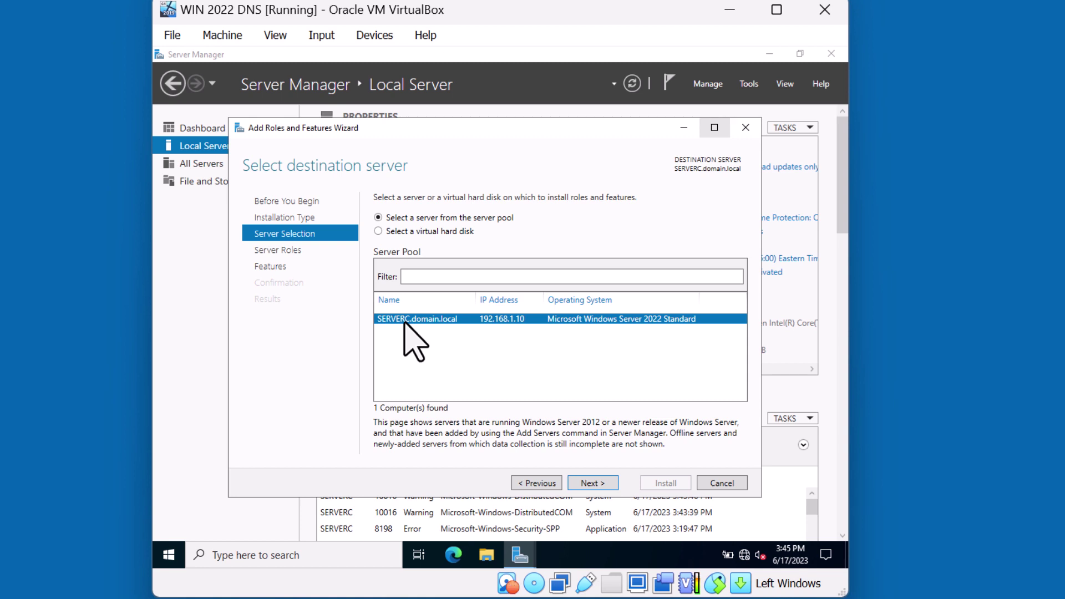
left_click(596, 482)
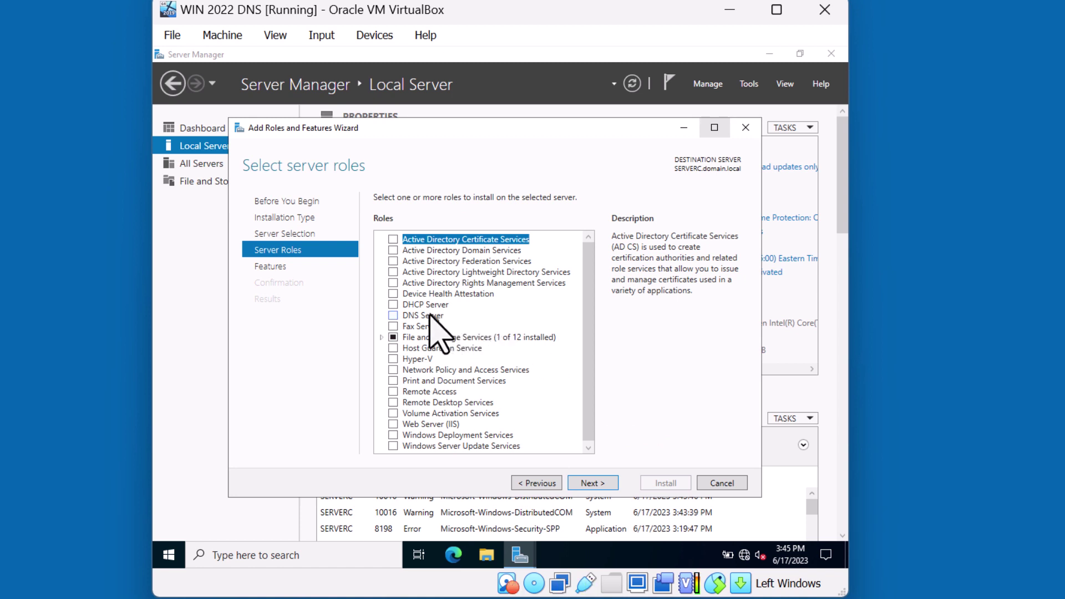
left_click(393, 316)
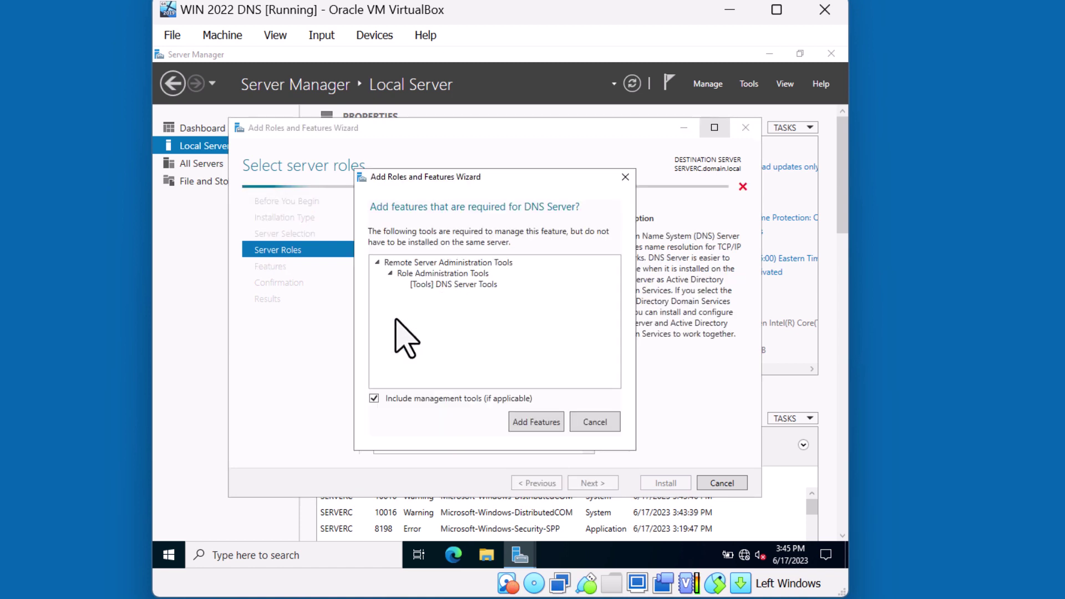
left_click(529, 423)
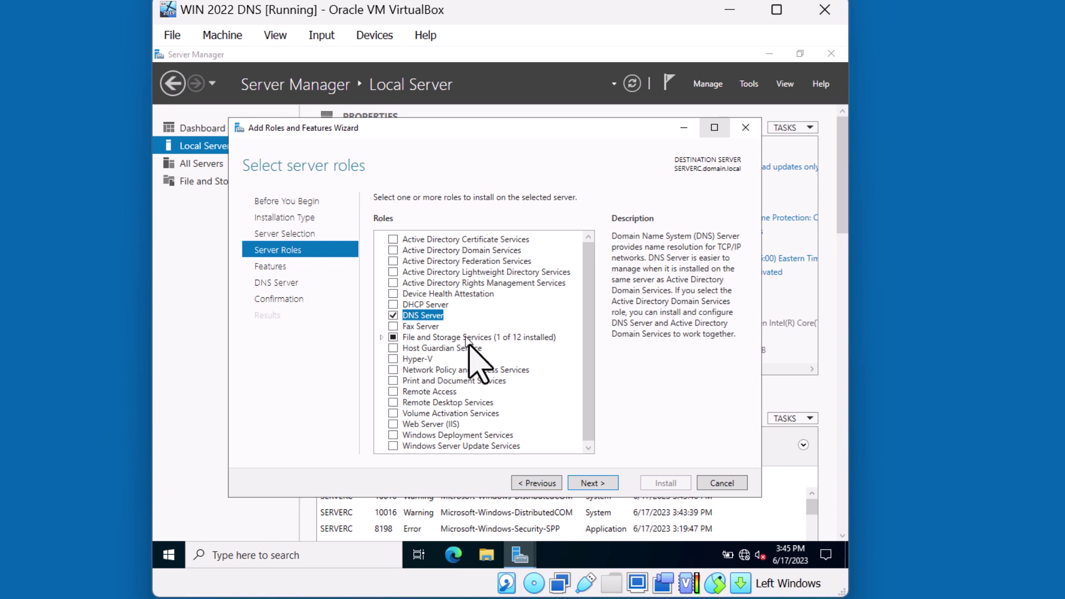
left_click(592, 484)
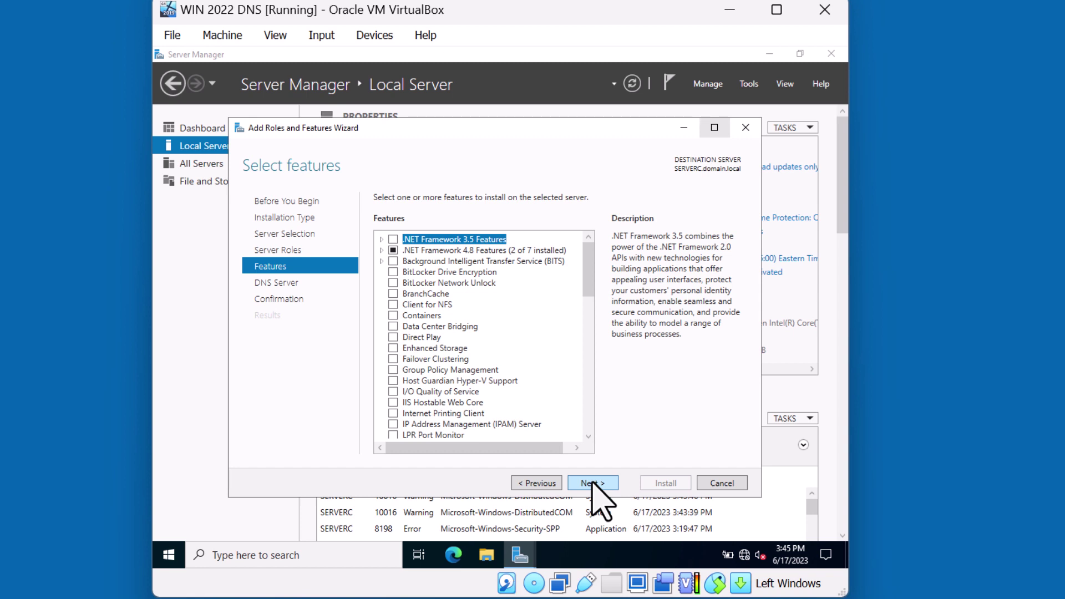
Step: Install DNS Server on SERVERC.domain.local without extra features and close the wizard
left_click(592, 484)
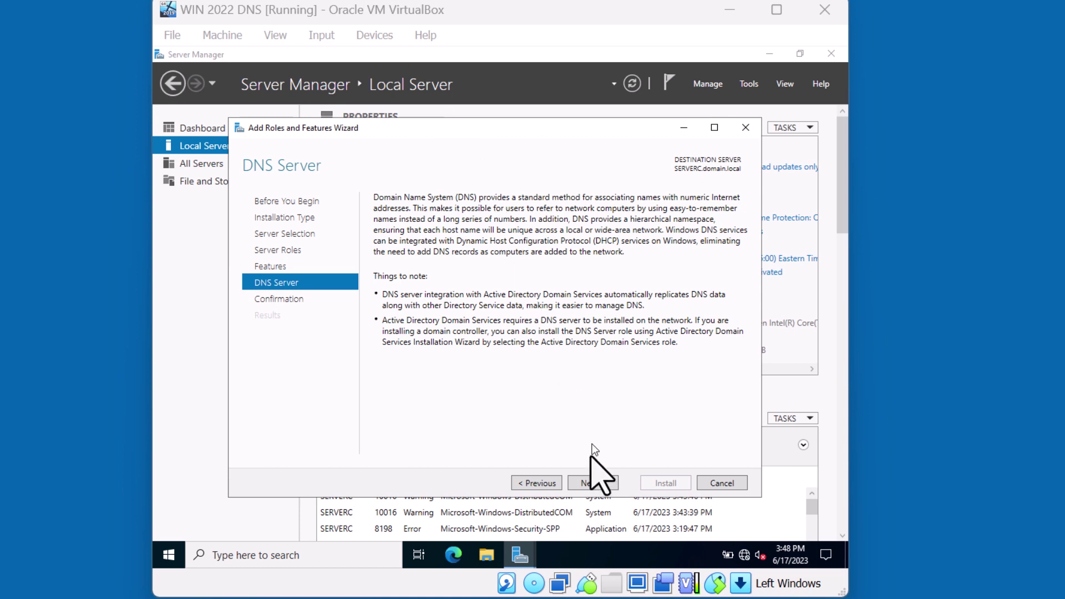
left_click(593, 484)
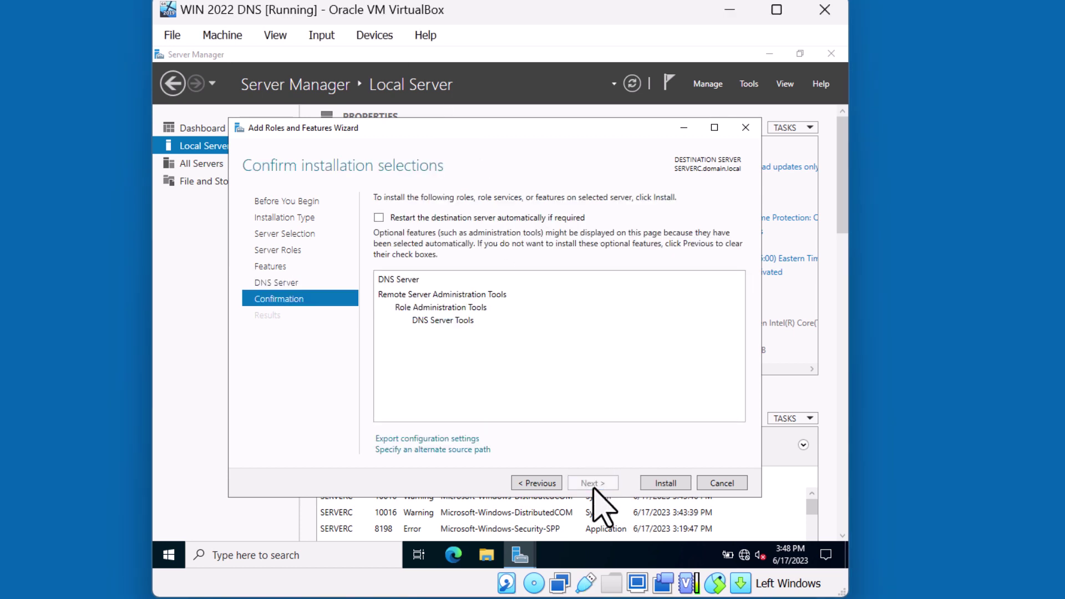
left_click(660, 483)
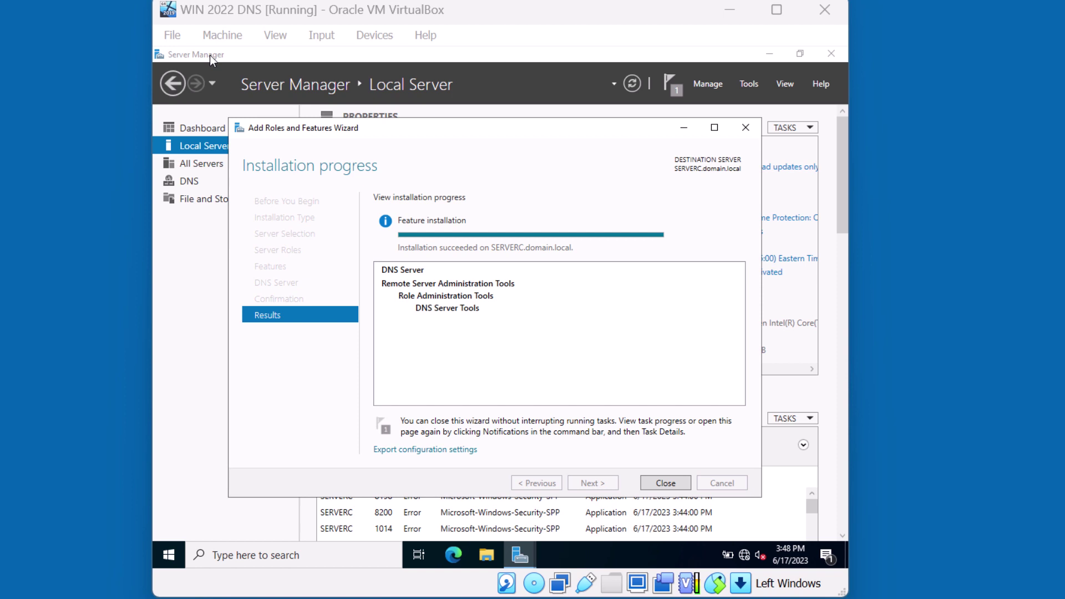
left_click(667, 485)
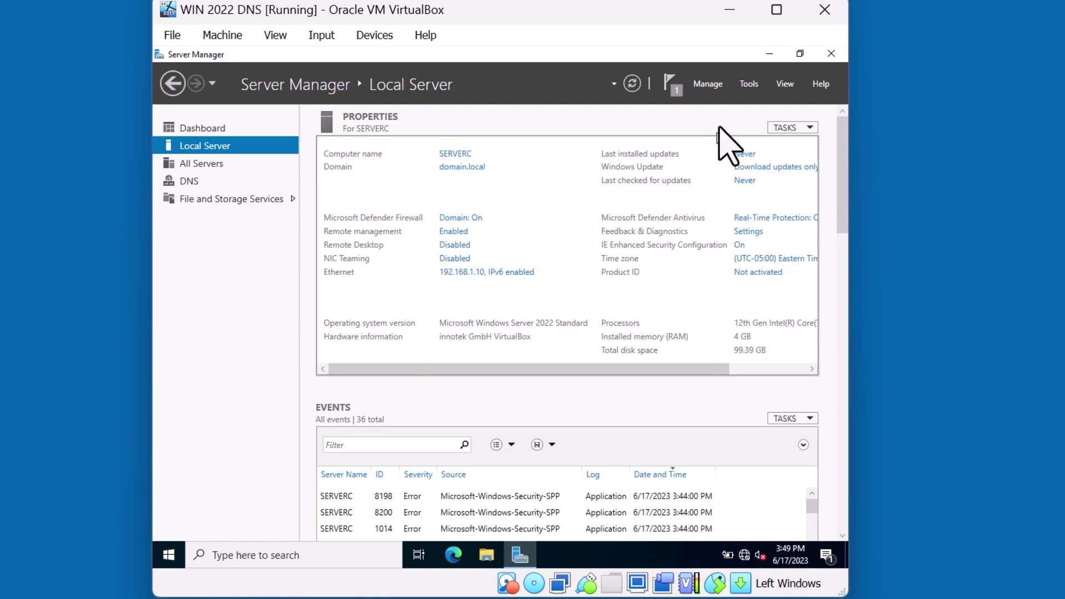
Step: Open DNS Manager maximized, expand SERVERC and select Forward Lookup Zones
left_click(747, 88)
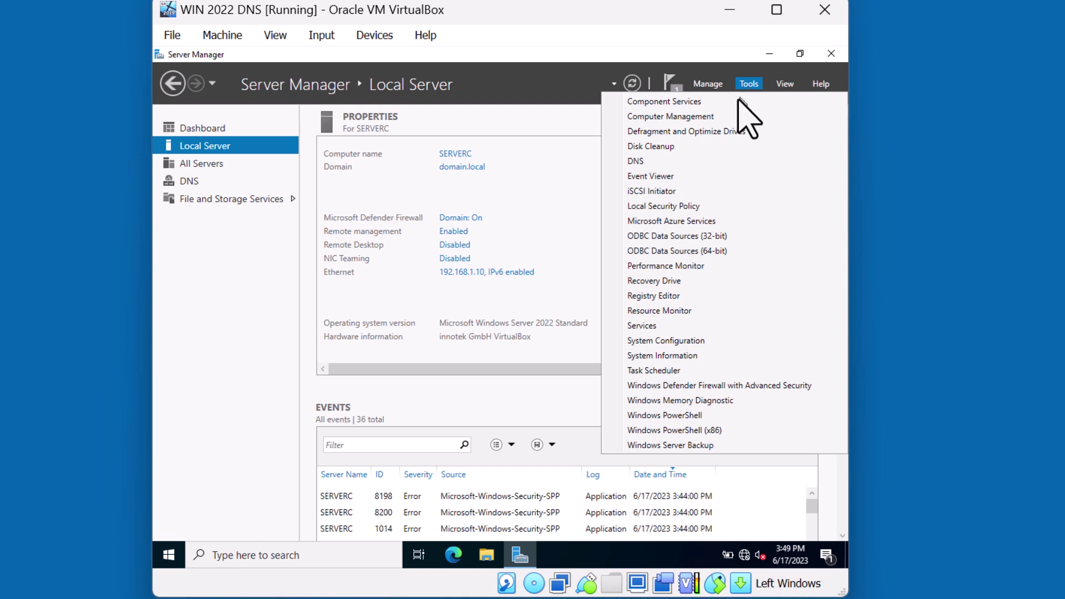
left_click(654, 185)
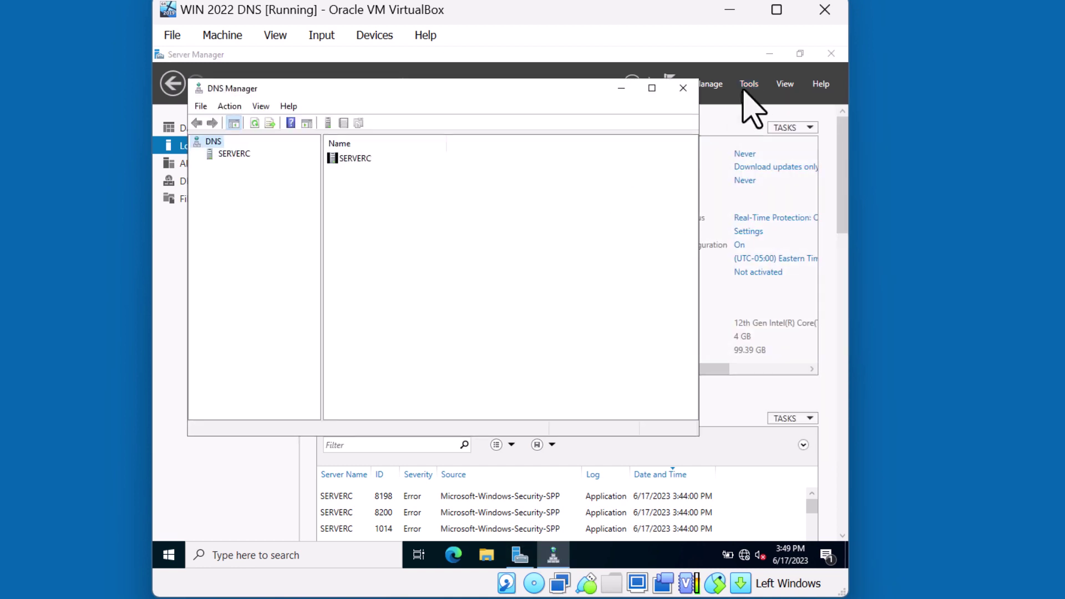
left_click(770, 54)
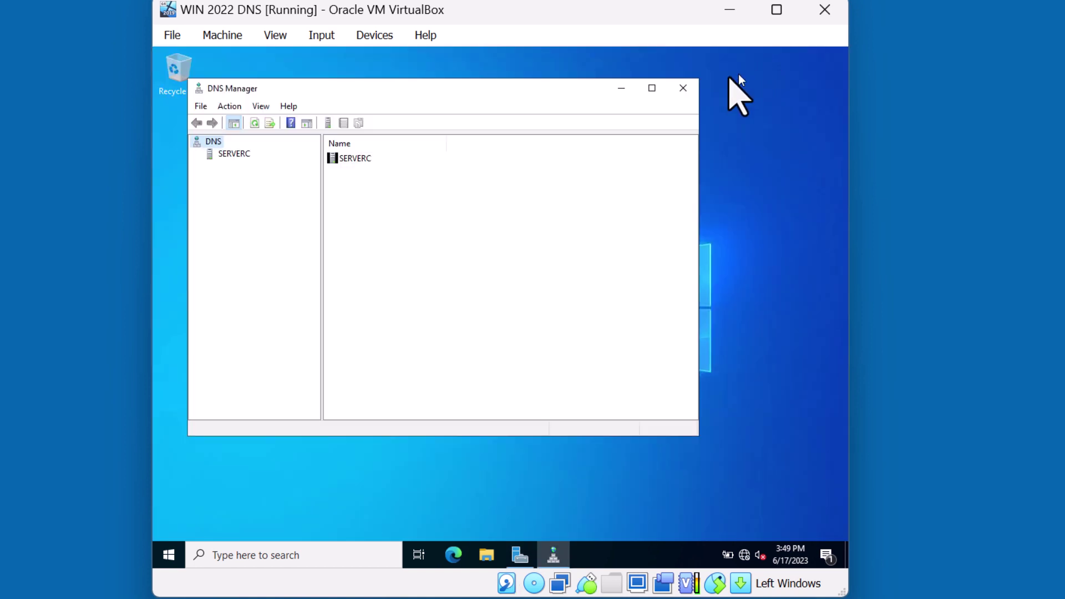
left_click(641, 88)
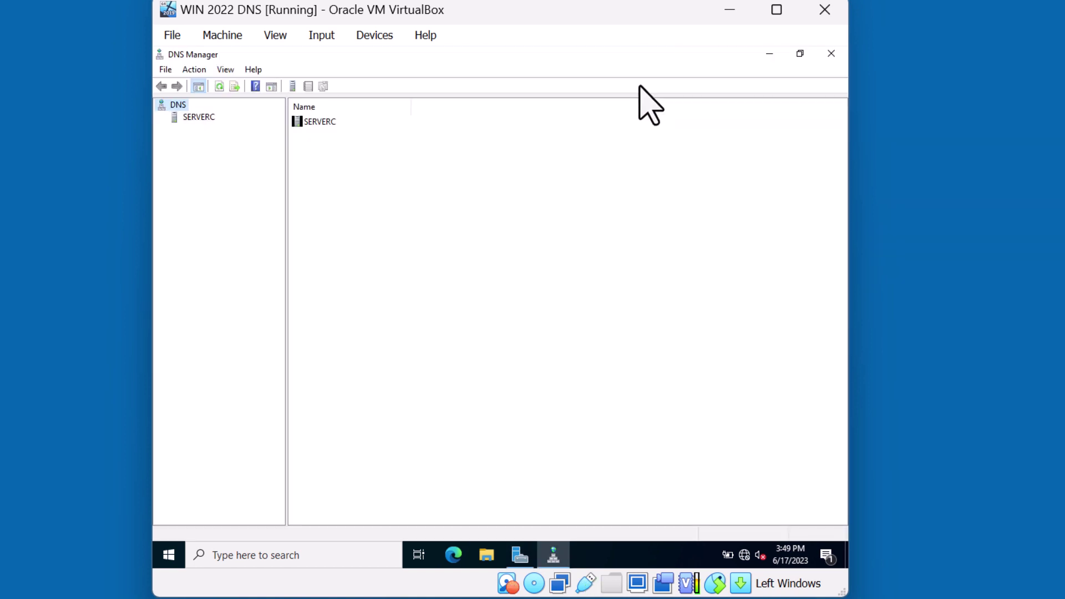
left_click(186, 118)
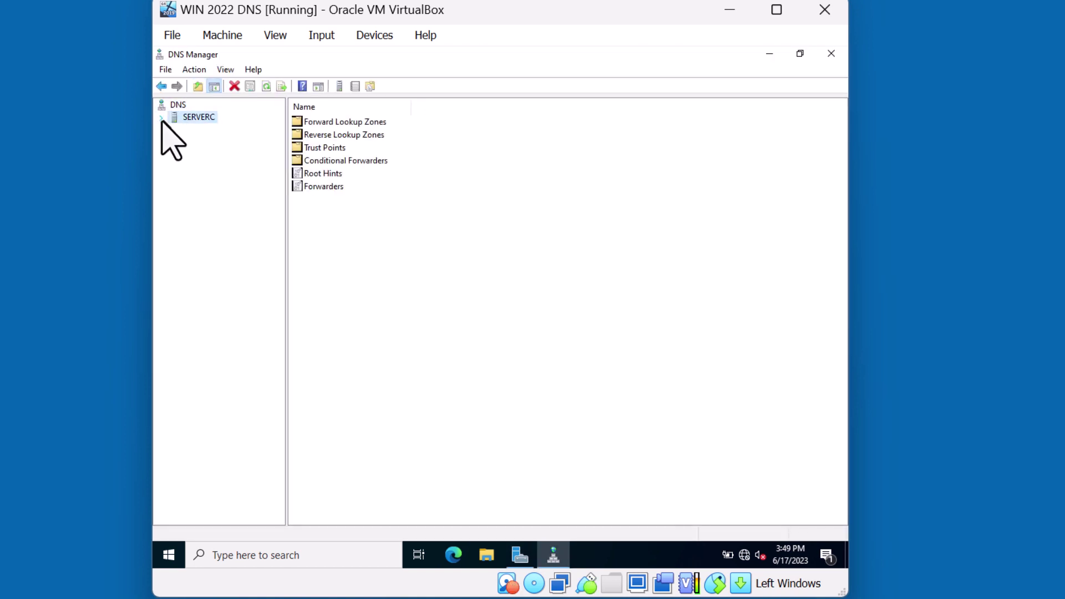
left_click(160, 118)
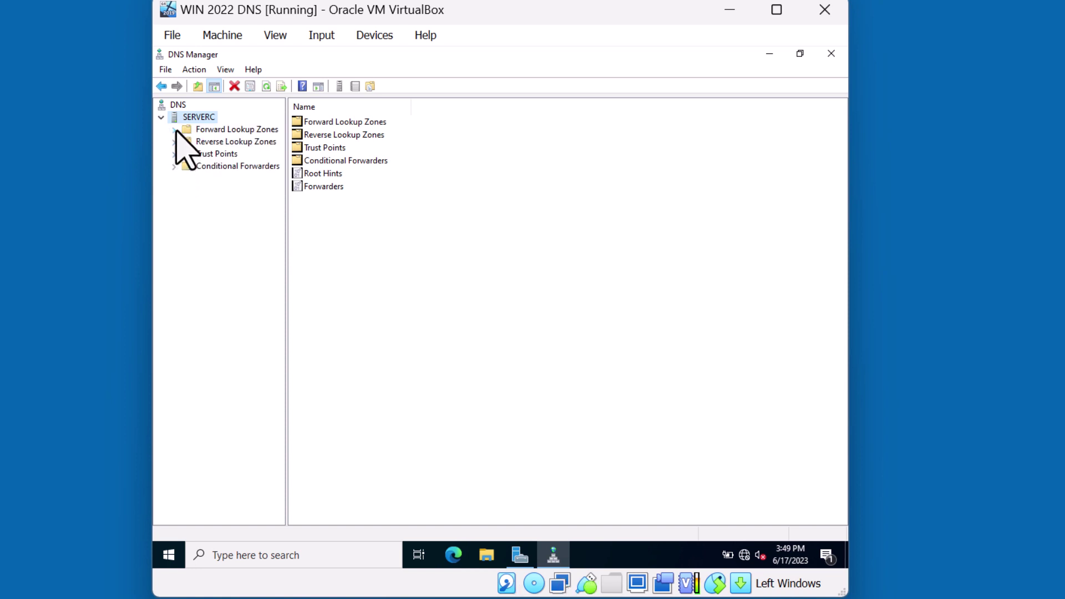
left_click(177, 131)
Step: Check SERVERC's Reverse Lookup Zones folder
left_click(187, 143)
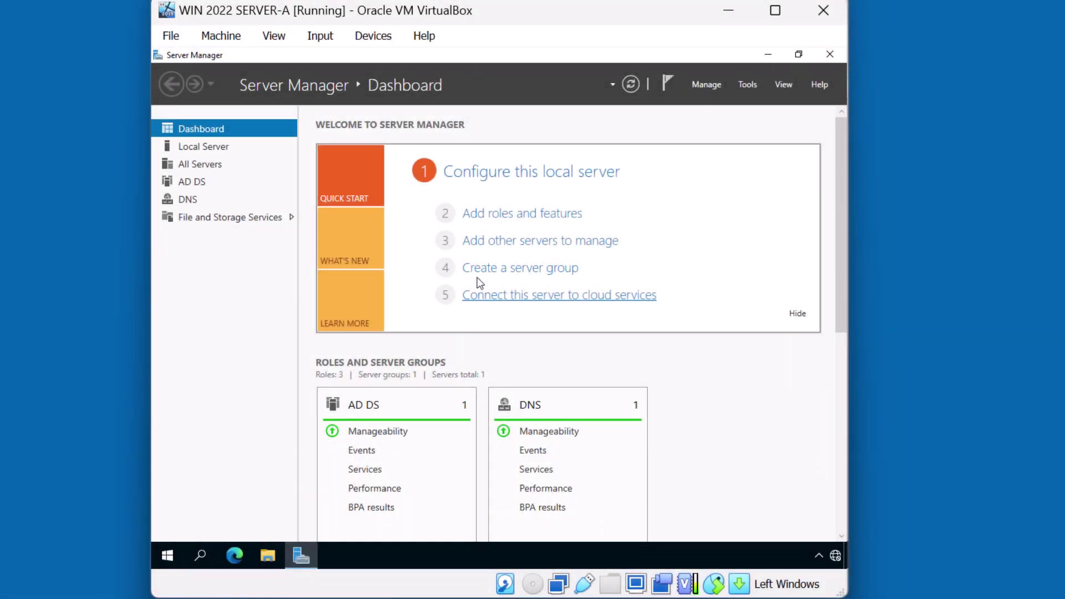
Step: Open DNS on SERVER-A, select the domain.local forward zone, and bring up its context menu
left_click(743, 89)
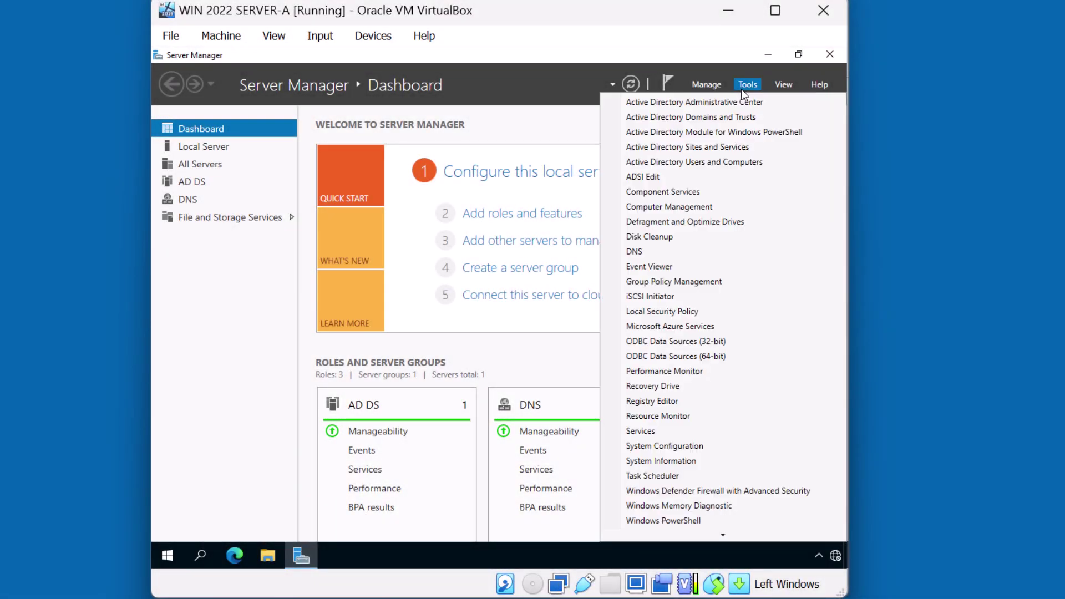
left_click(675, 251)
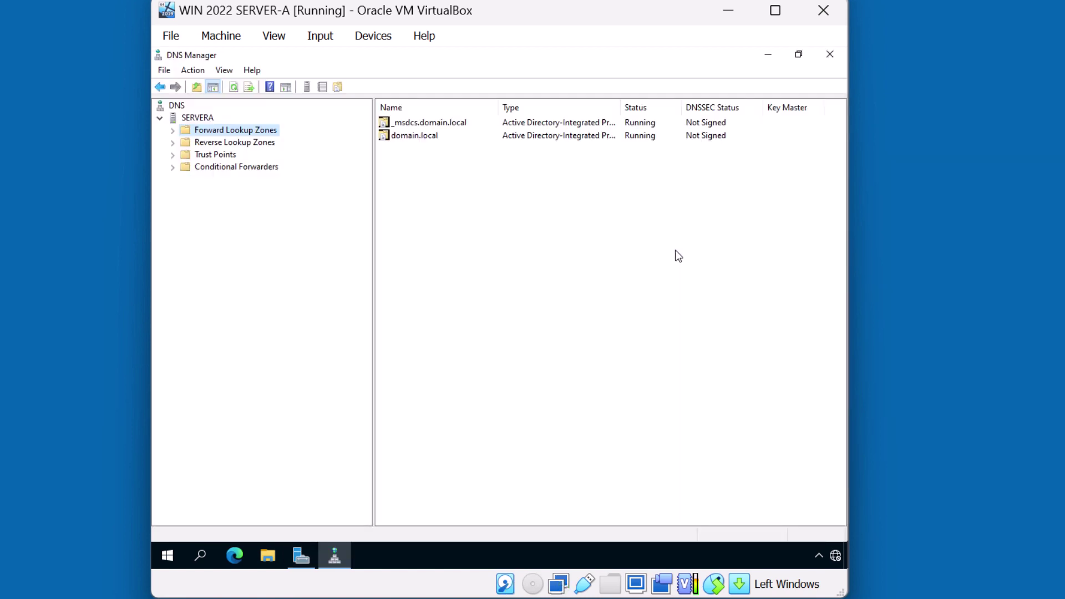
left_click(173, 142)
left_click(172, 130)
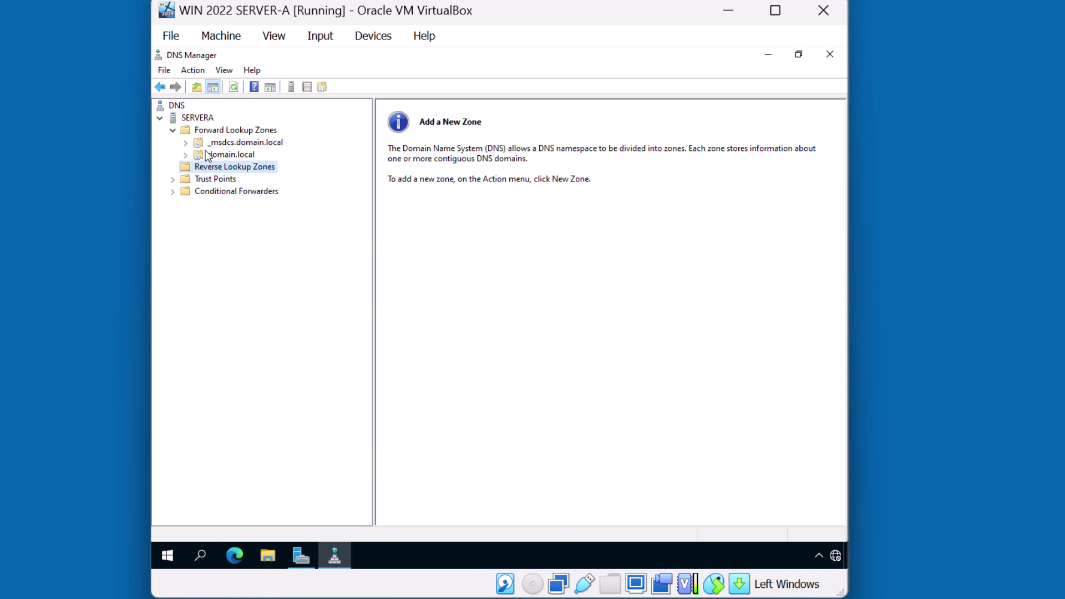
left_click(211, 157)
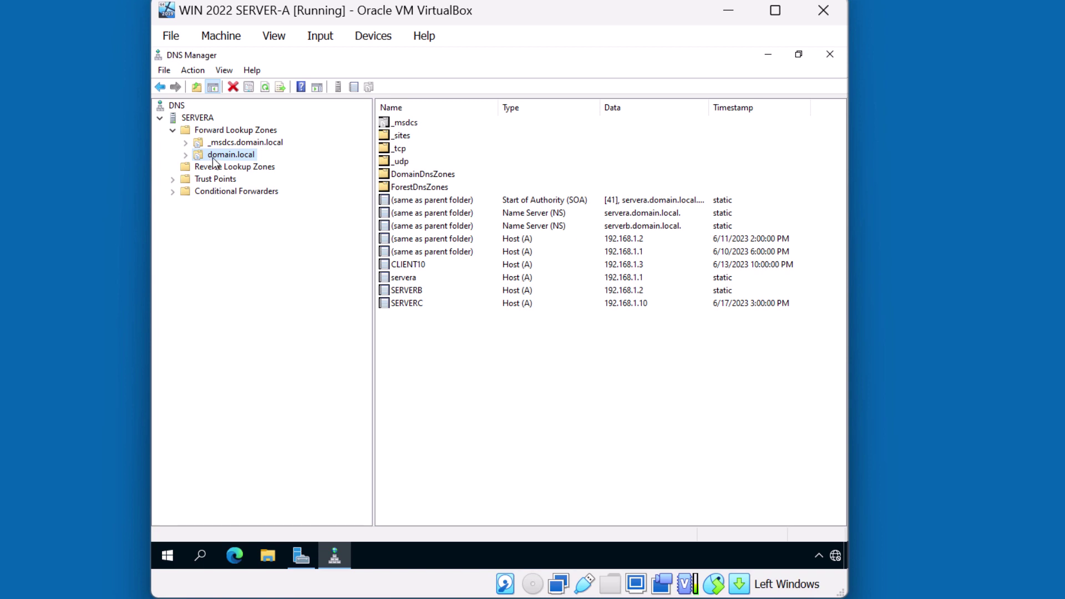
right_click(212, 157)
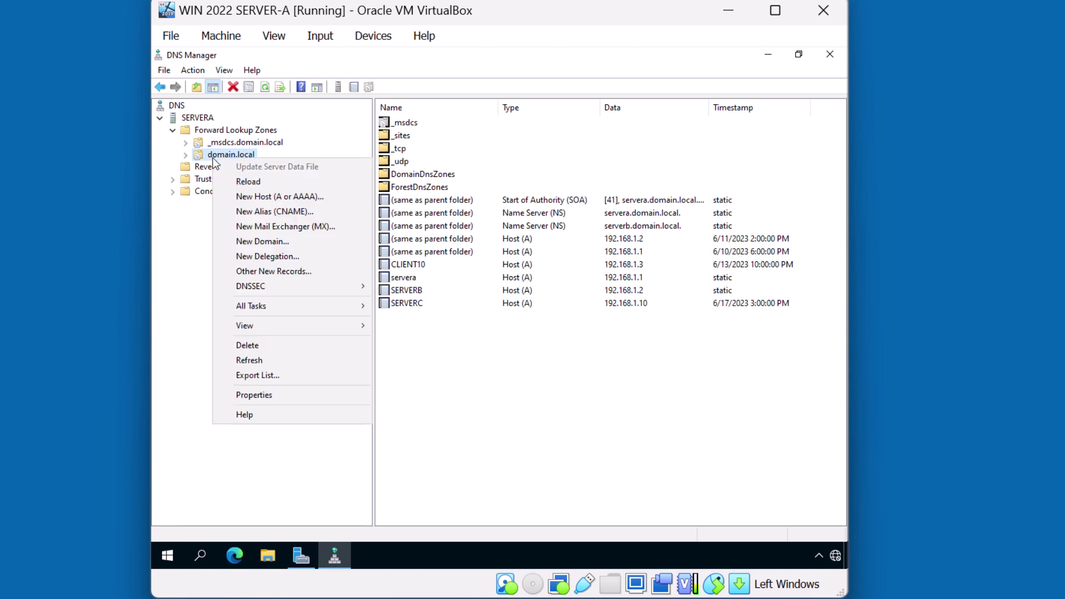
Step: Open domain.local Properties and review the replication scope options, cancelling without changes
left_click(271, 395)
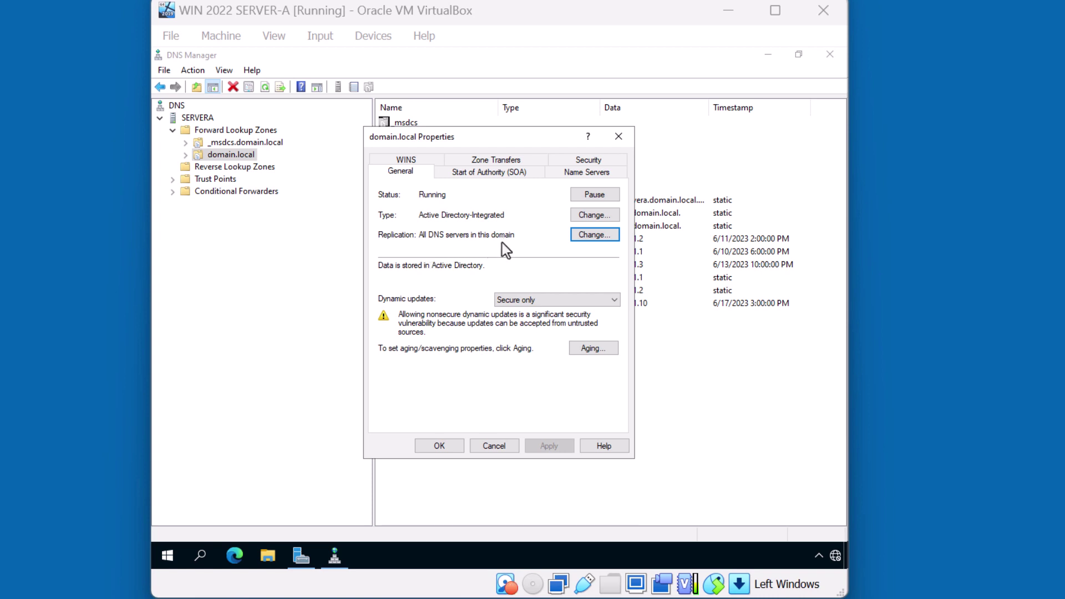
left_click(593, 238)
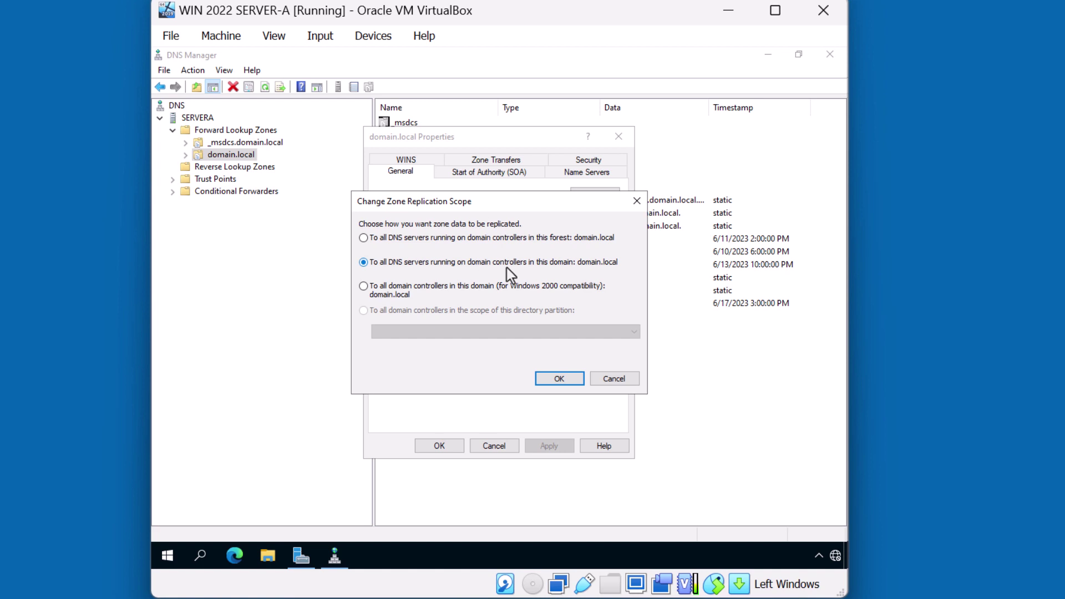
left_click(613, 379)
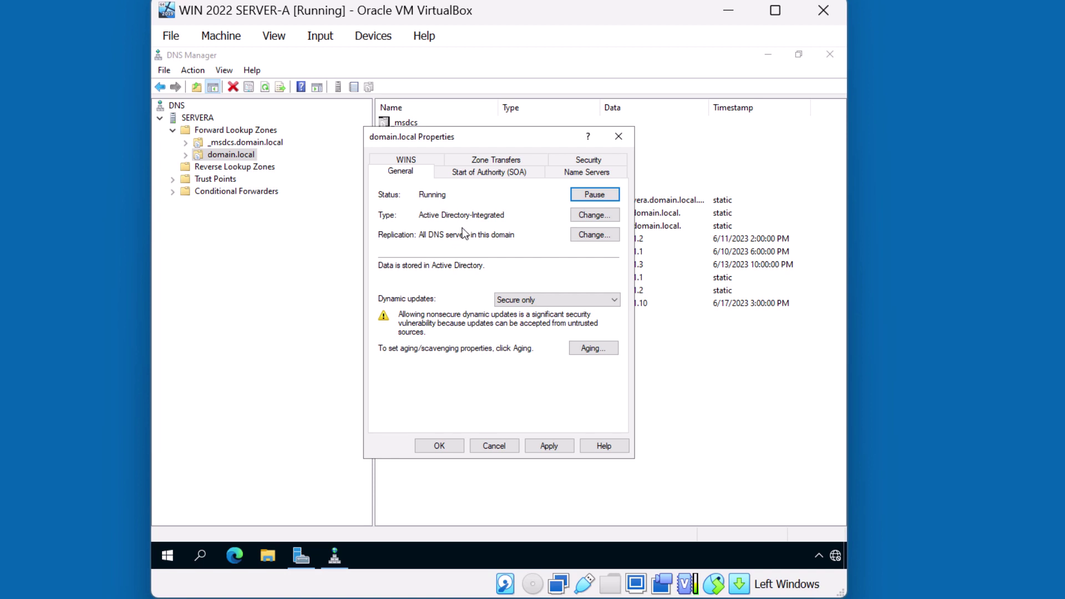
Step: Enable domain.local zone transfers only to 192.168.1.10 and save the zone properties
left_click(495, 161)
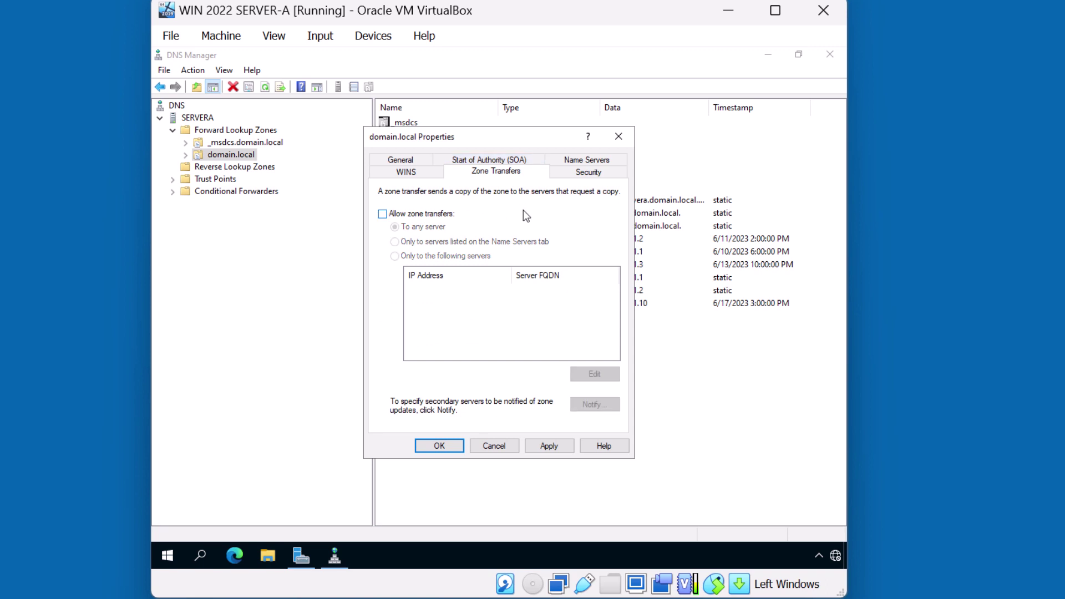
left_click(383, 214)
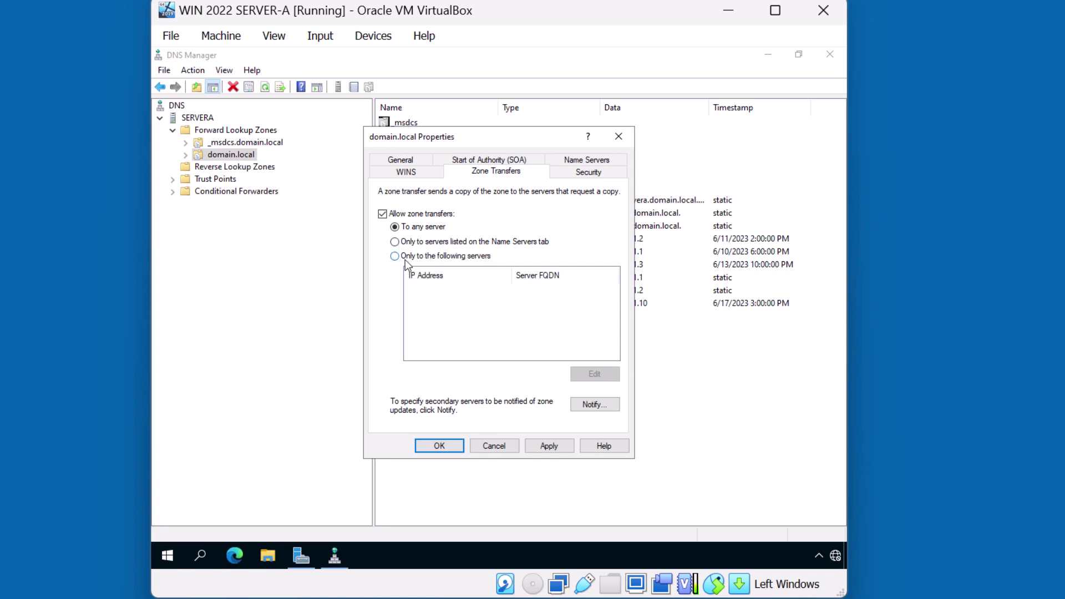
left_click(405, 259)
left_click(577, 376)
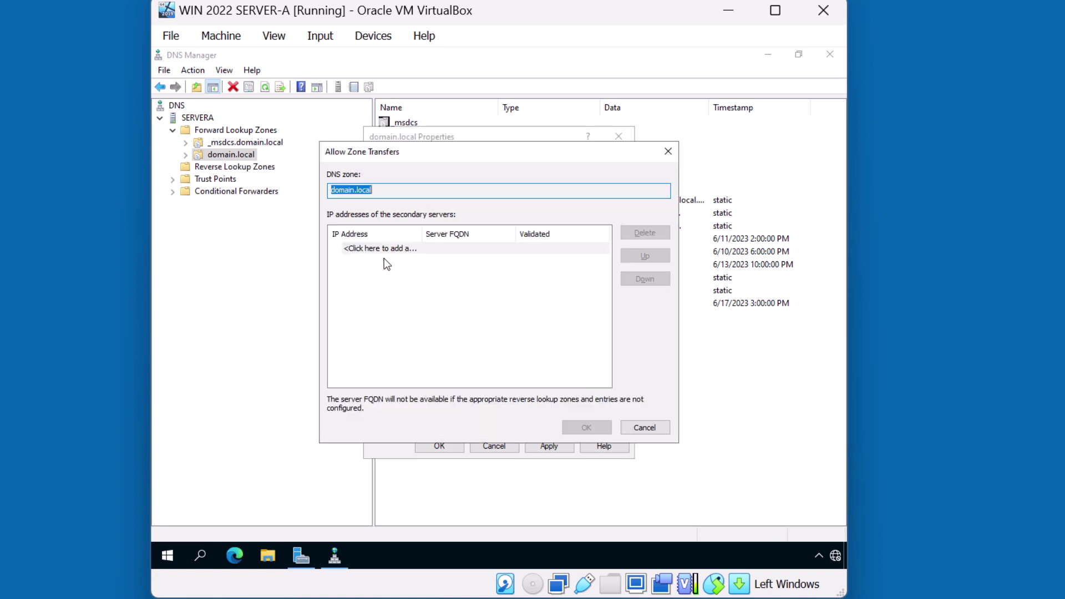
left_click(378, 249)
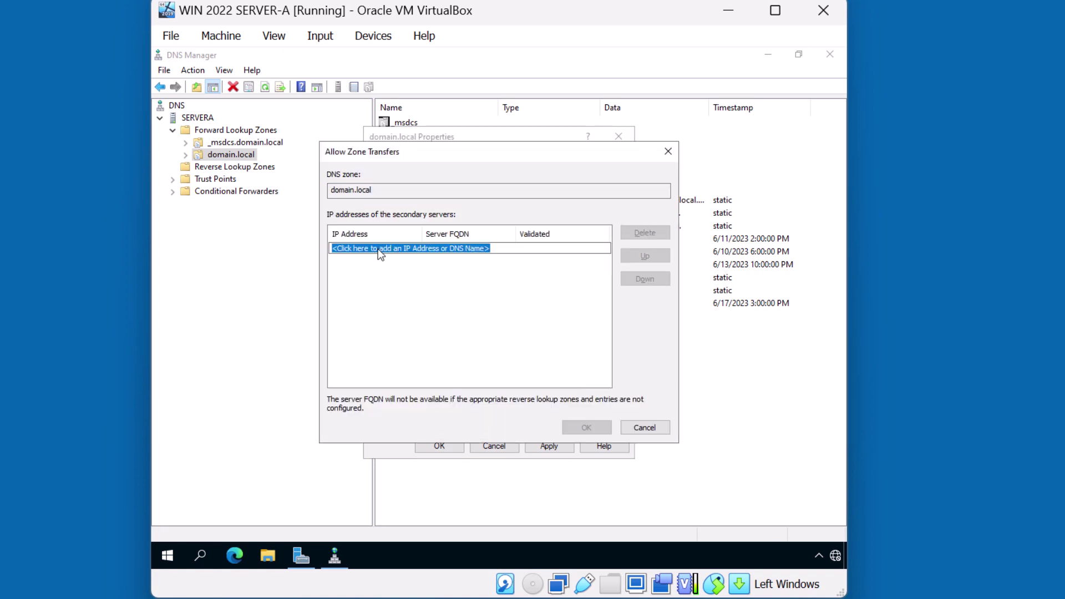
type("192.168.1")
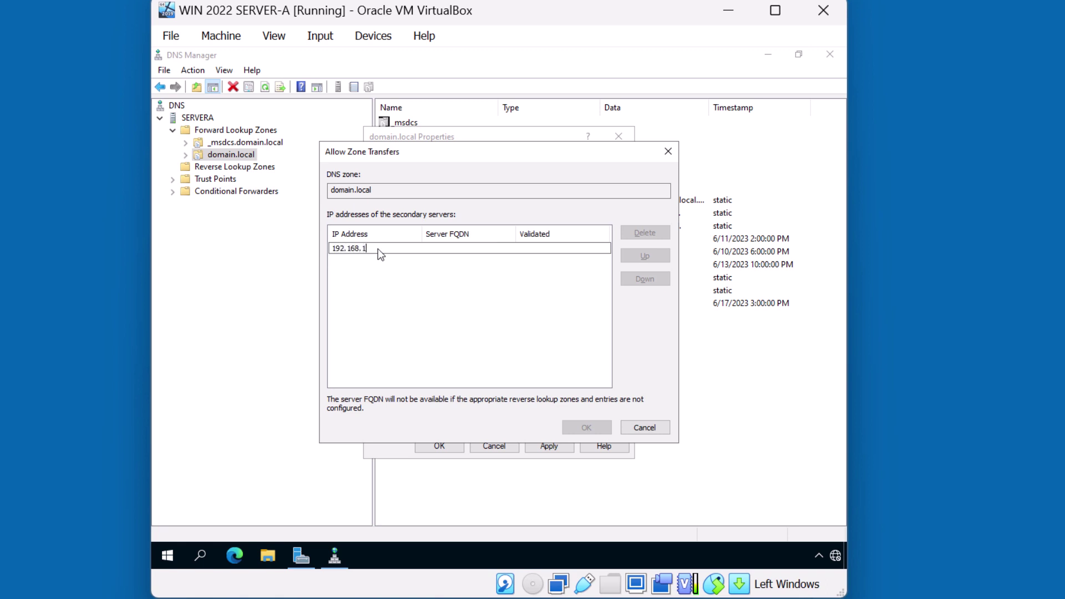
type(".10")
key("Return")
left_click(584, 428)
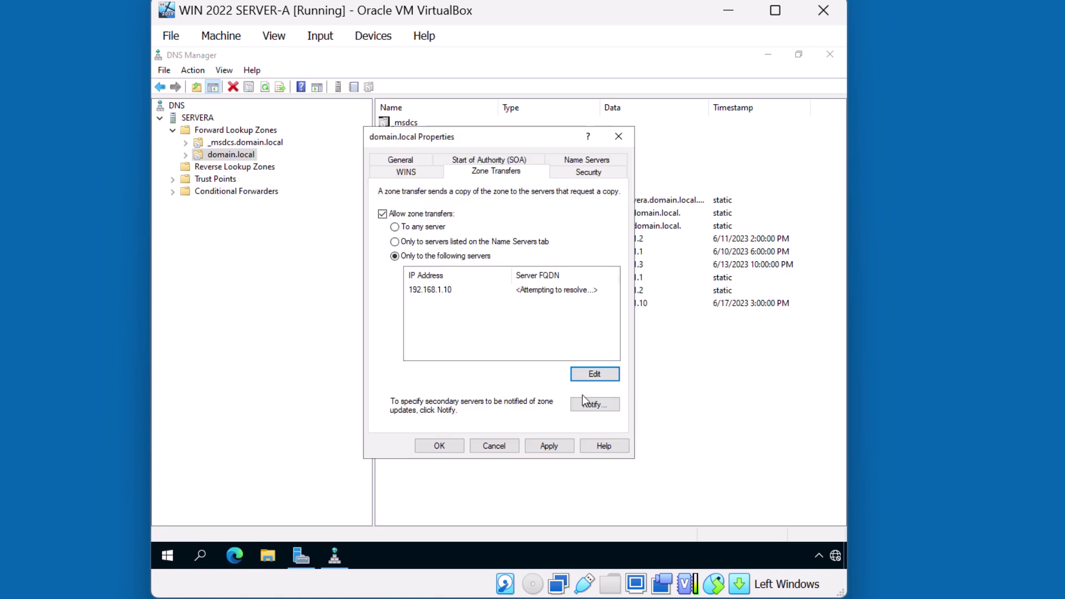
left_click(459, 448)
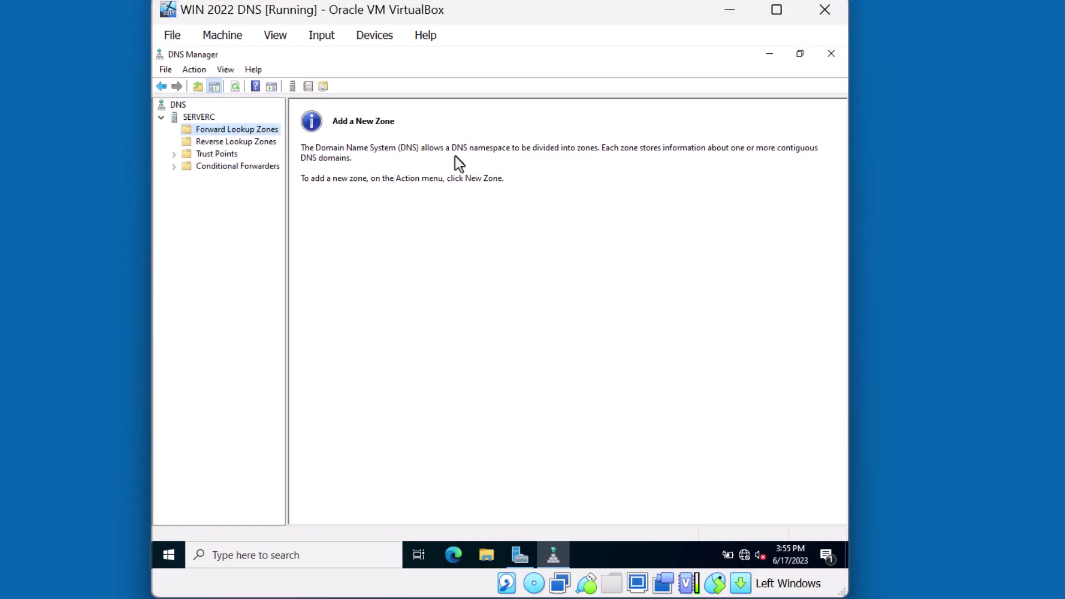
Step: Create the secondary forward lookup zone domain.local with 192.168.1.1 as its master server
right_click(249, 130)
left_click(271, 137)
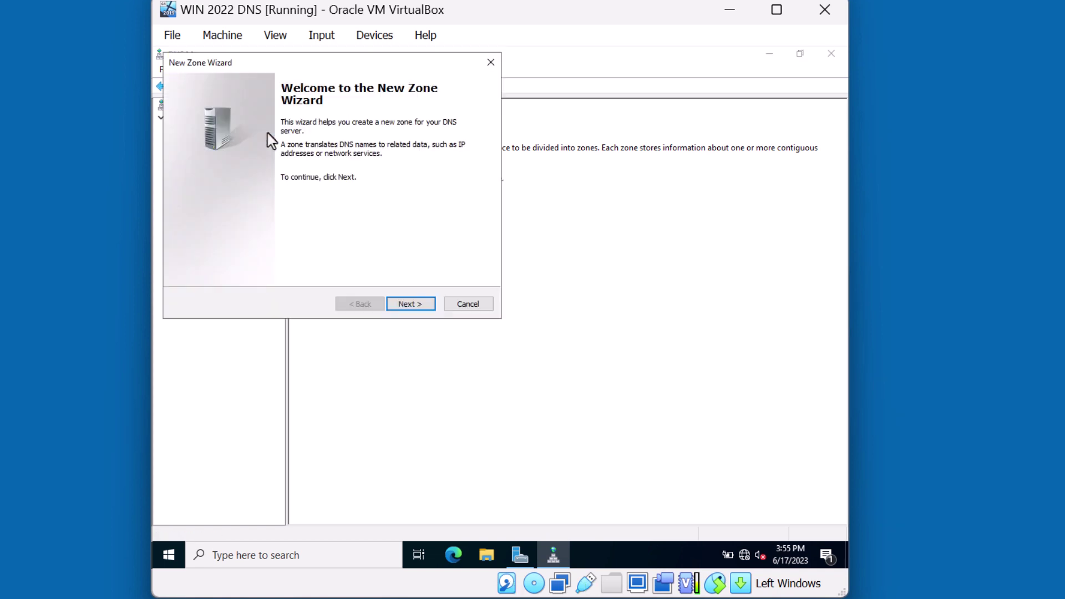
left_click(415, 309)
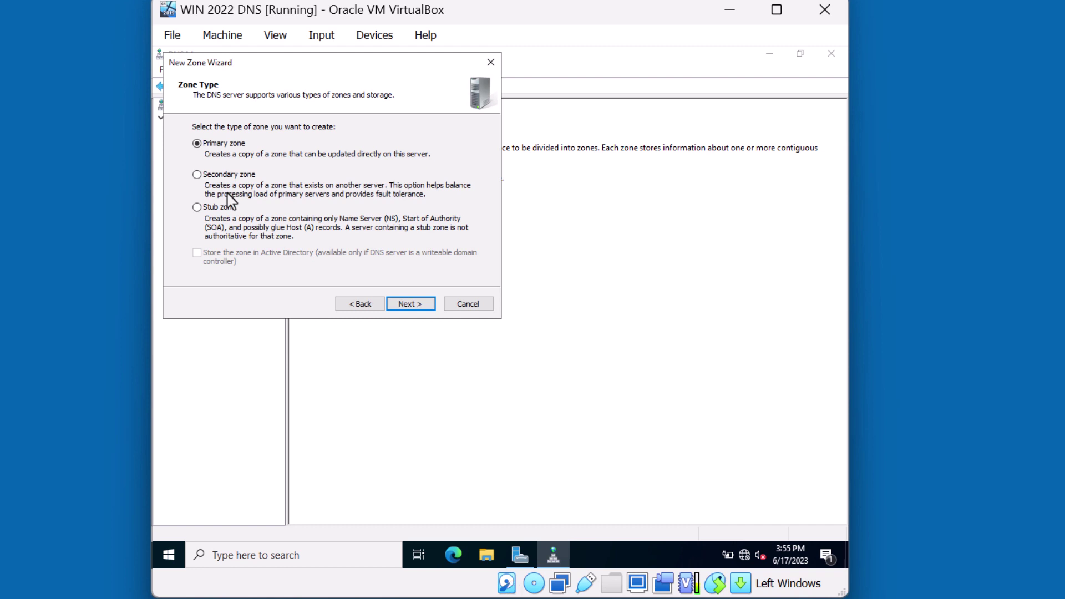
left_click(225, 177)
left_click(411, 304)
type("domain.local")
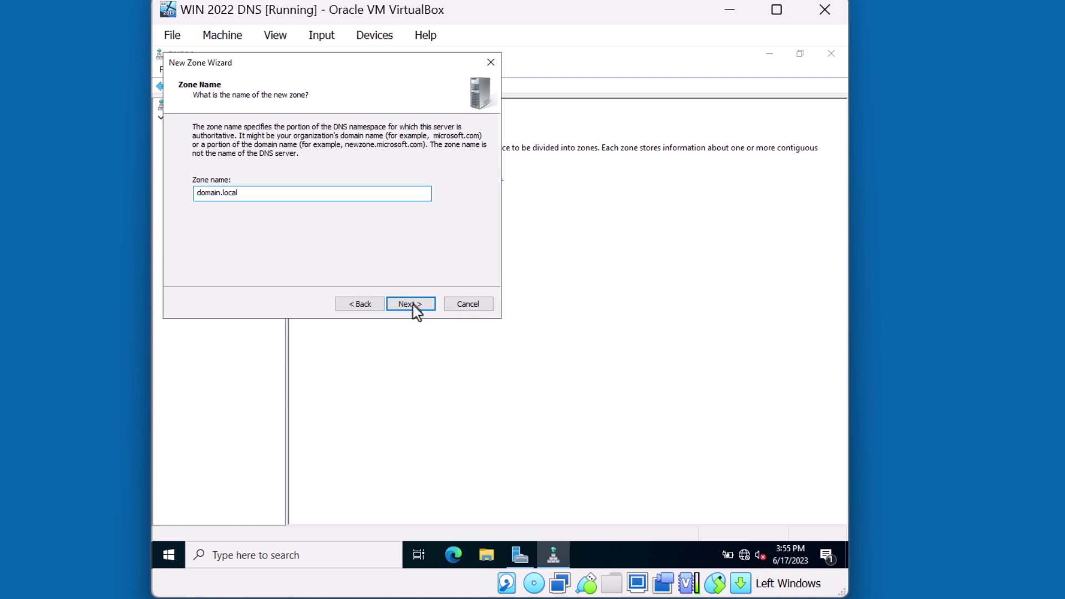
left_click(411, 304)
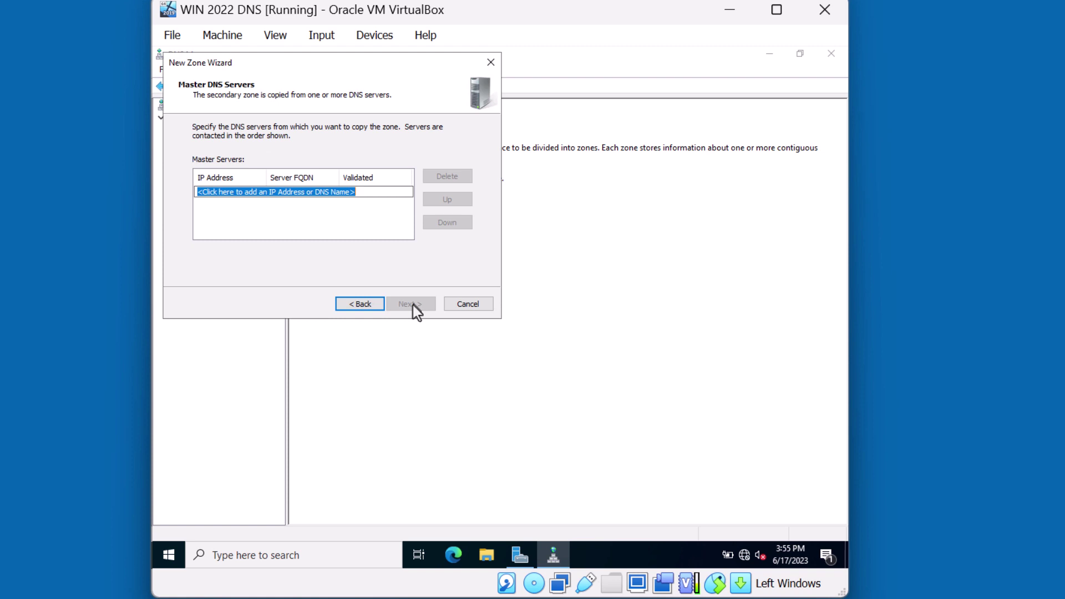
type("192.1")
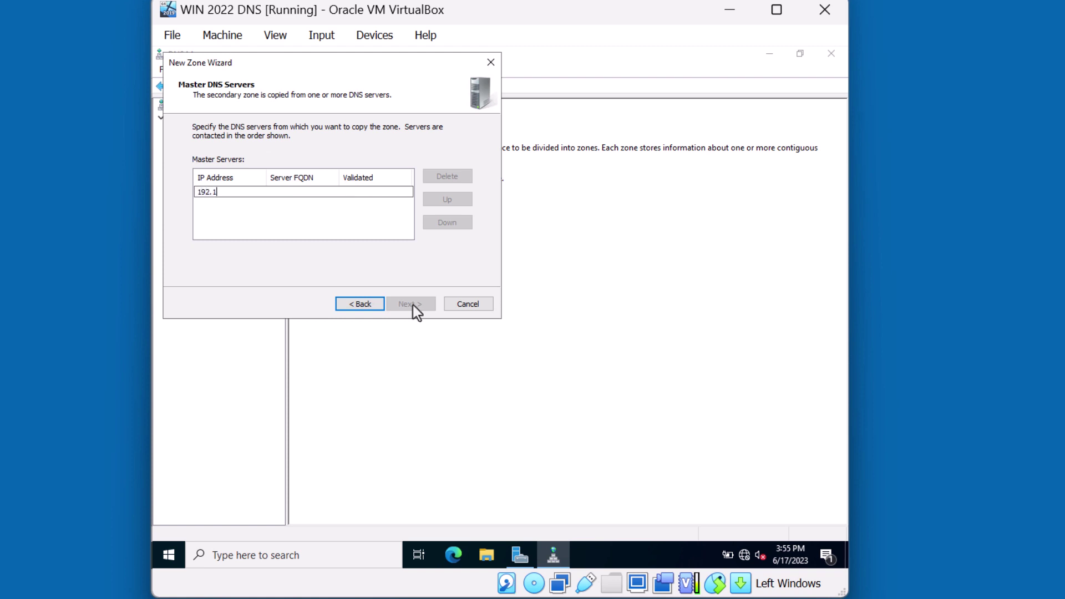
type("68.1.1")
key("Return")
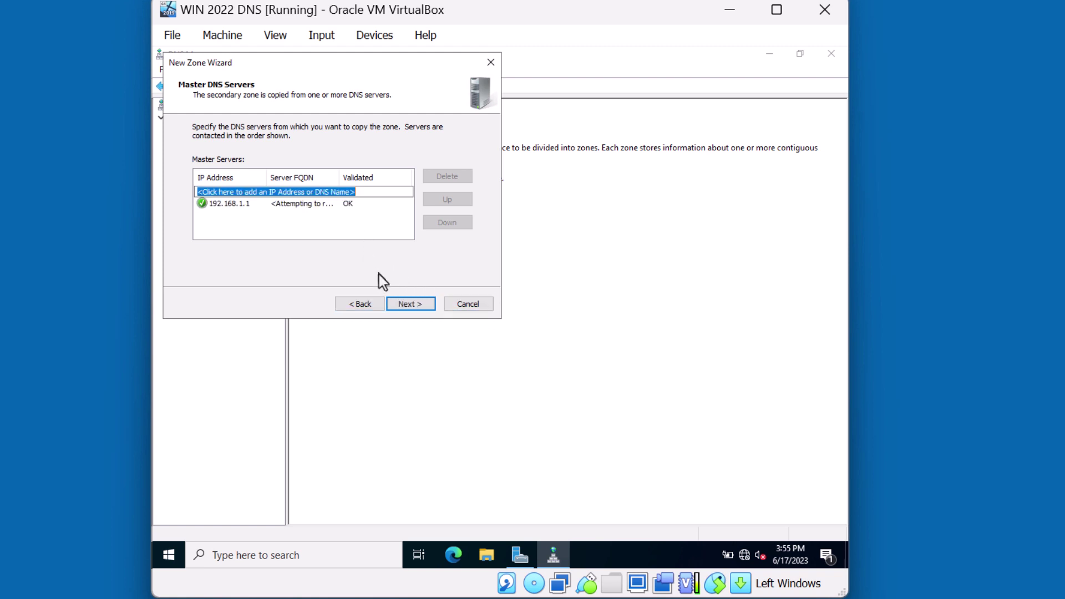
left_click(409, 304)
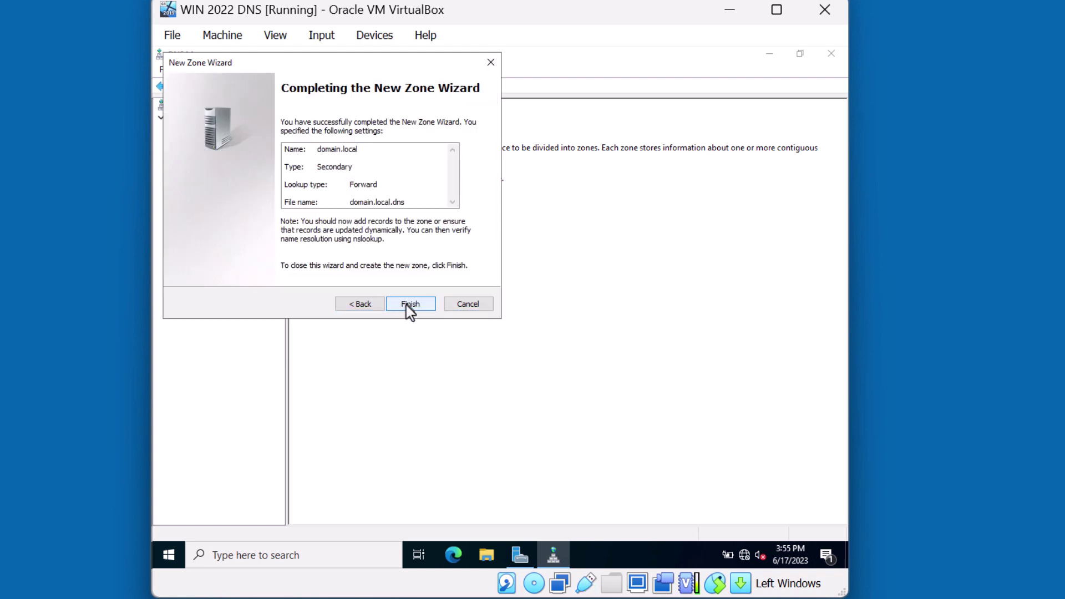
left_click(409, 304)
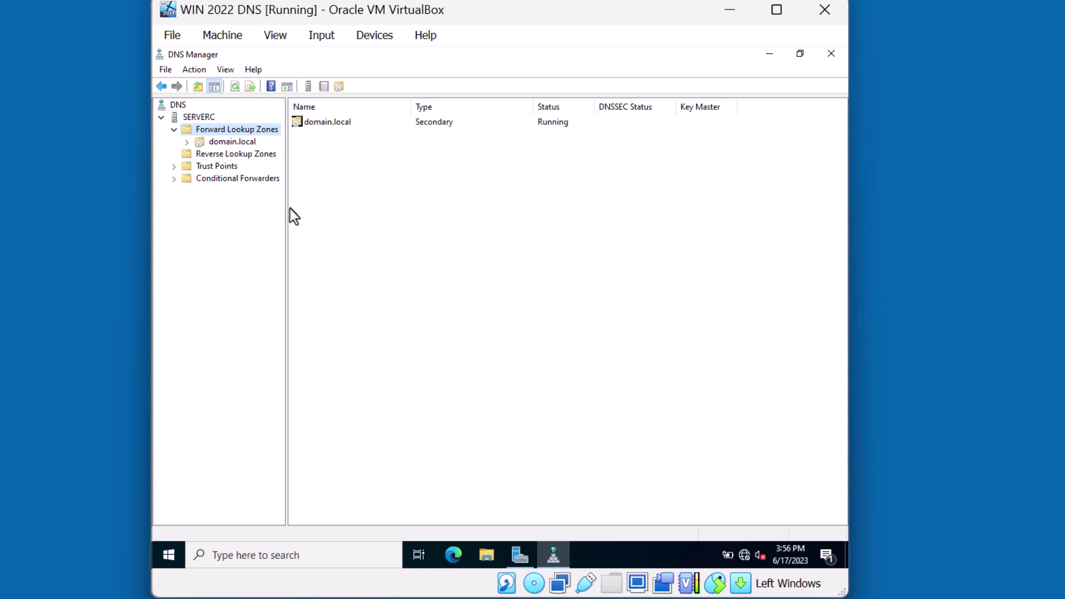
Step: Widen the tree pane, show domain.local's transferred records, and open the zone's properties
left_click_drag(287, 211, 325, 211)
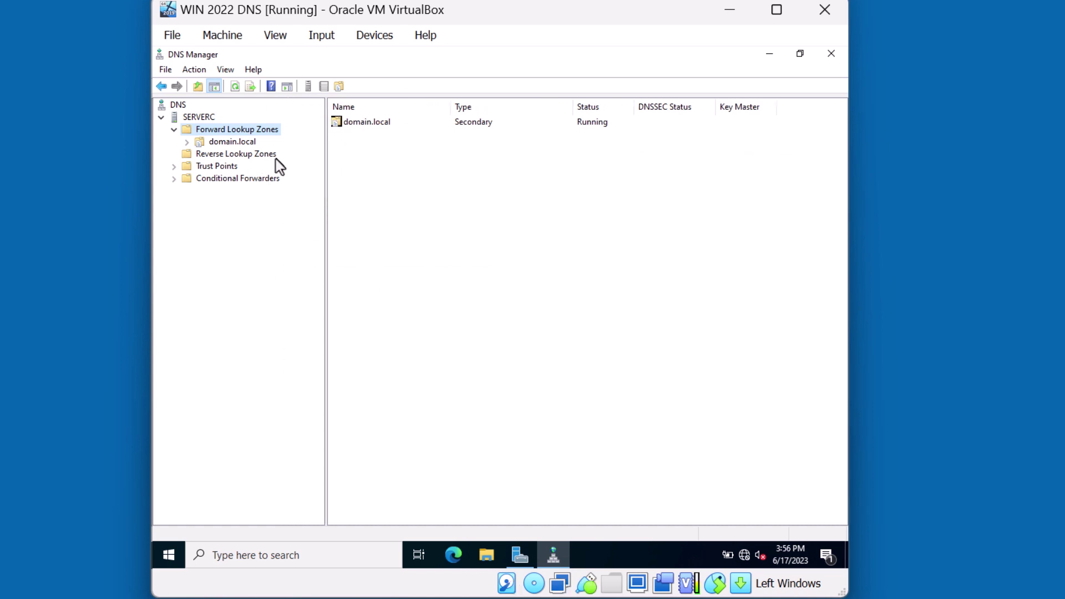
left_click(225, 144)
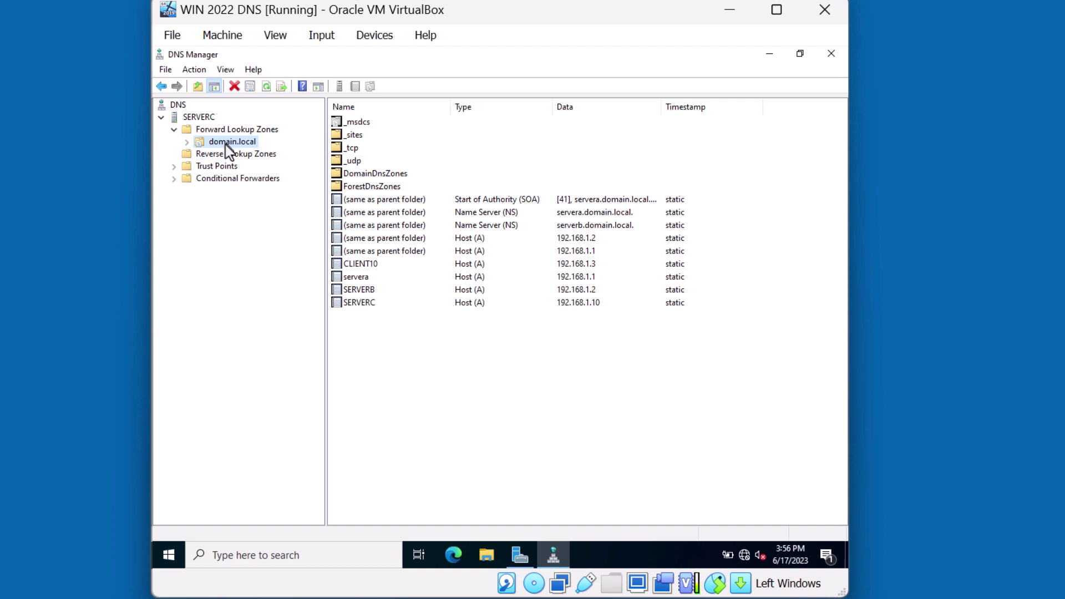
right_click(226, 144)
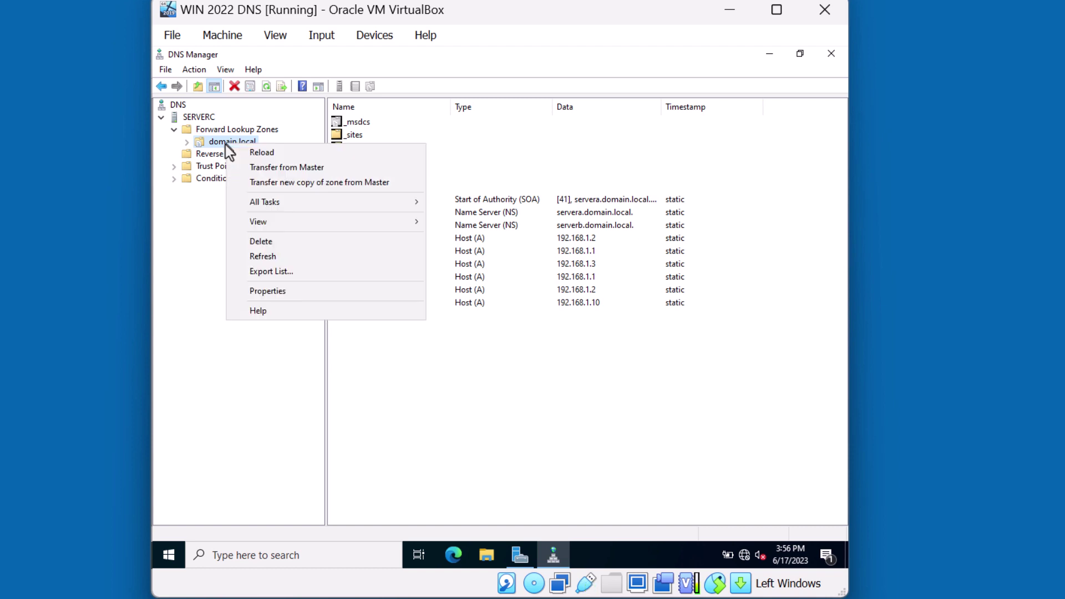
left_click(265, 292)
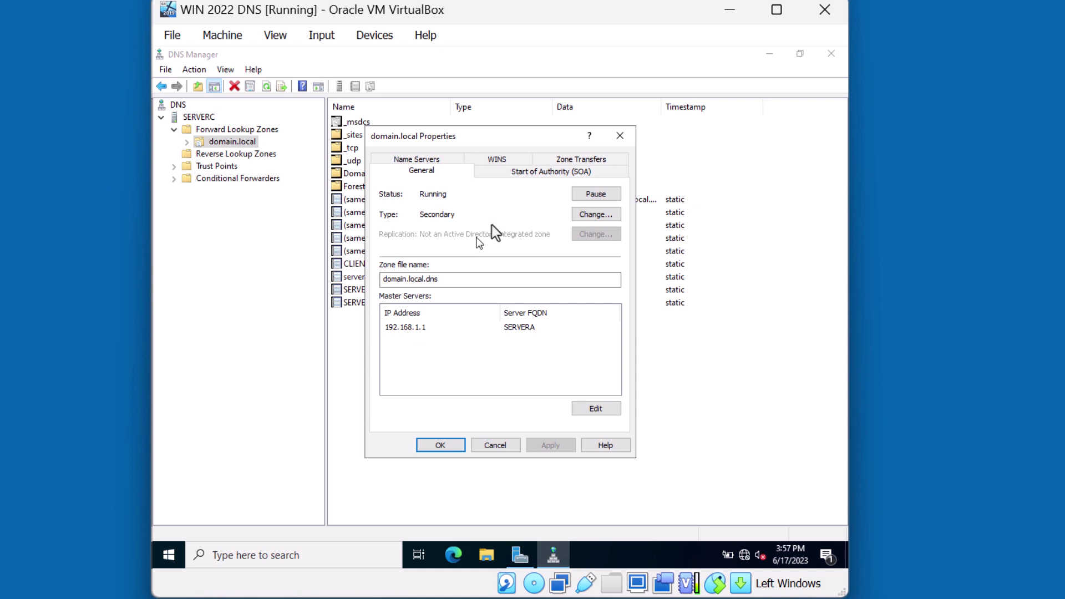
Step: Check the SOA settings (serial 41, servera.domain.local), cancel the properties, and bring up domain.local's actions
left_click(527, 173)
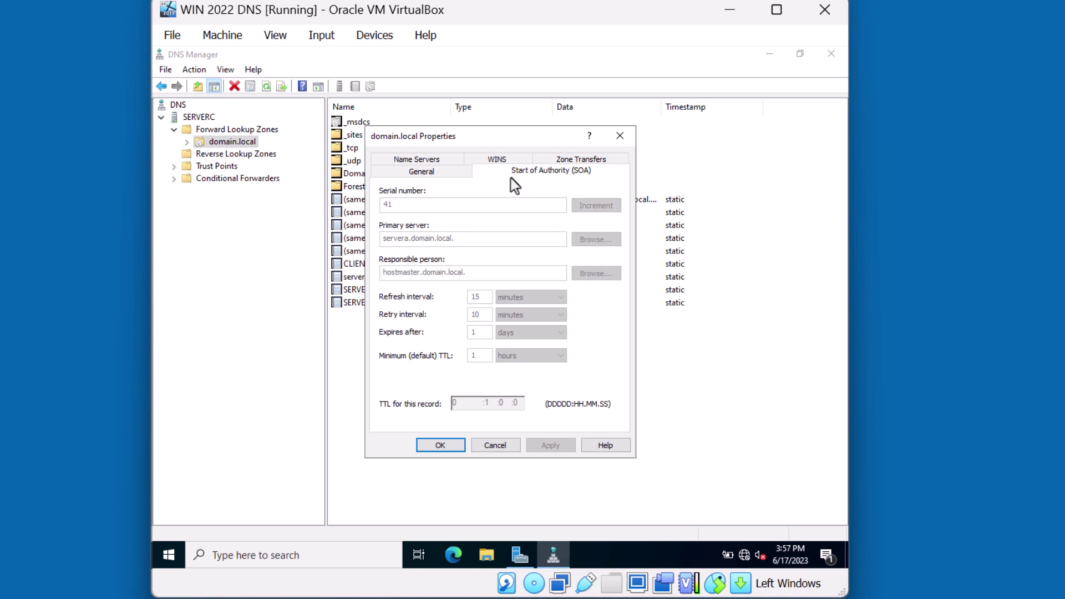
left_click(507, 445)
right_click(251, 144)
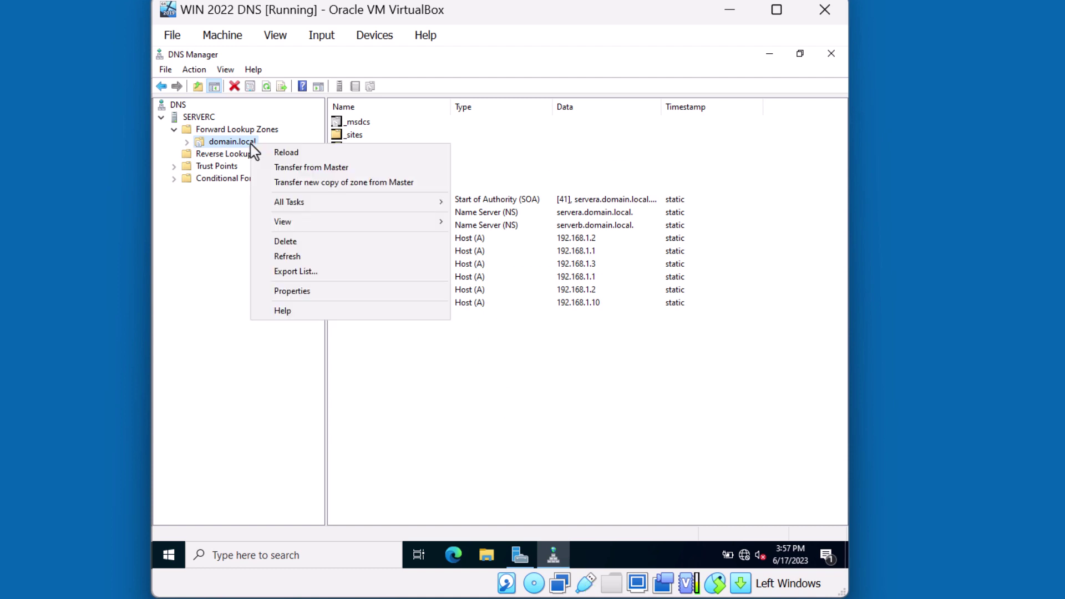
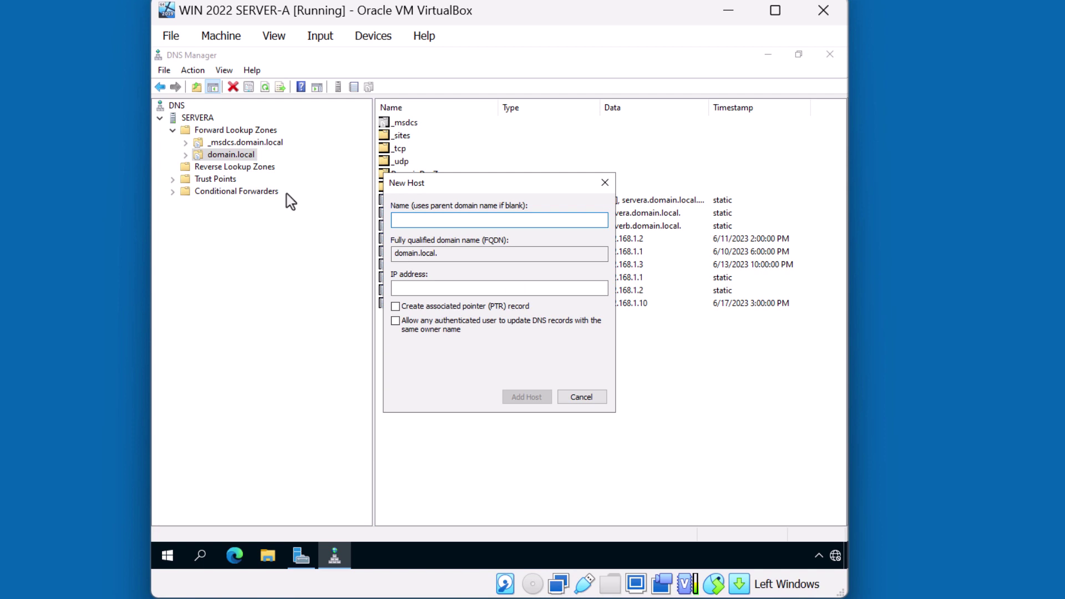
Step: Create host record 'test' at 192.168.1.50 and dismiss the confirmation and New Host form
type("test")
left_click(412, 288)
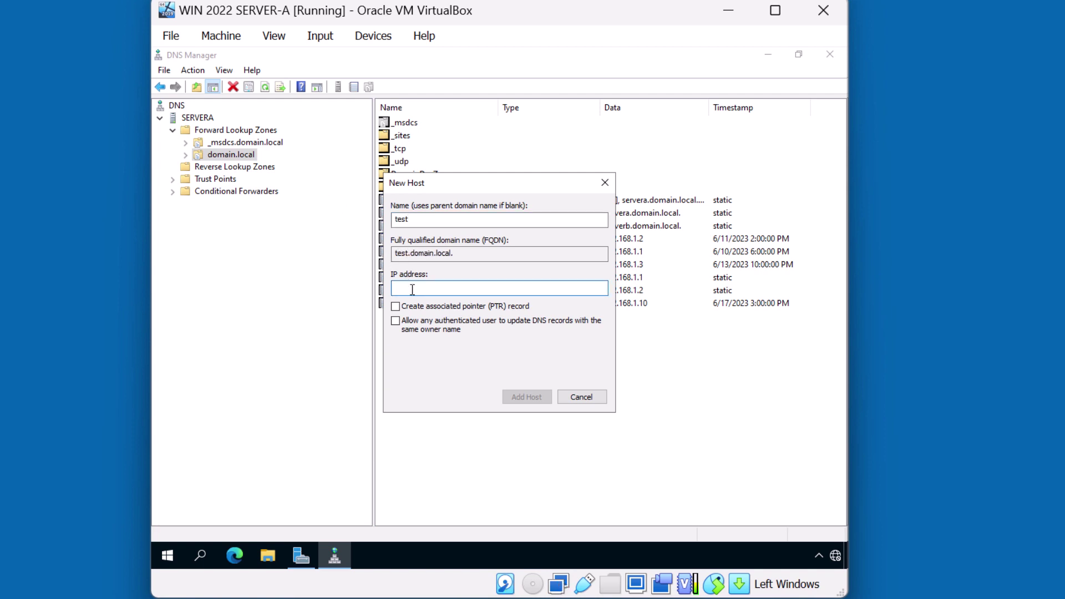
type("192.168.1.5")
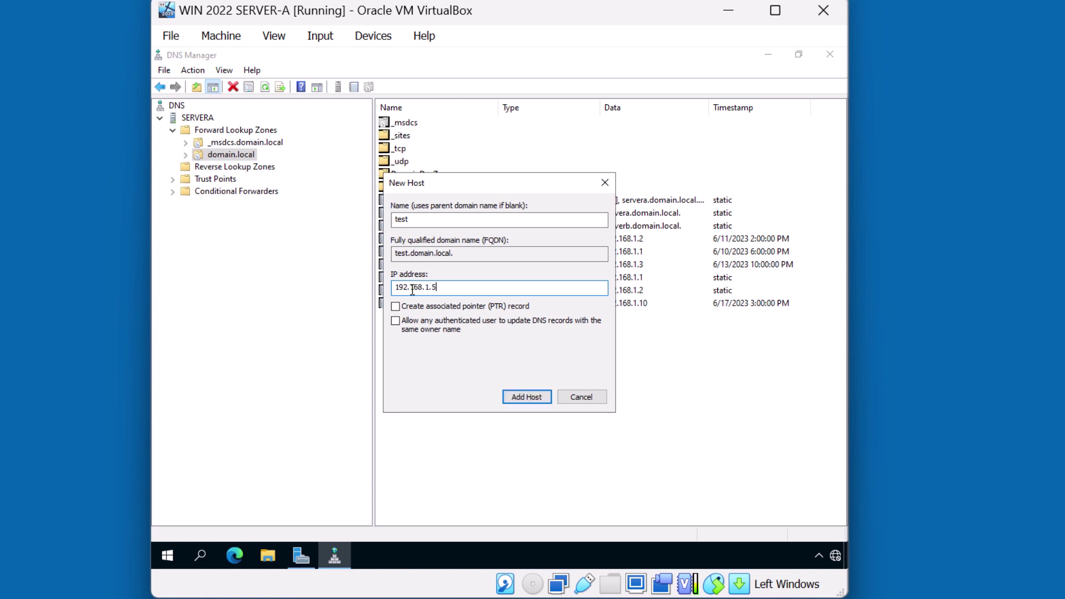
type("0")
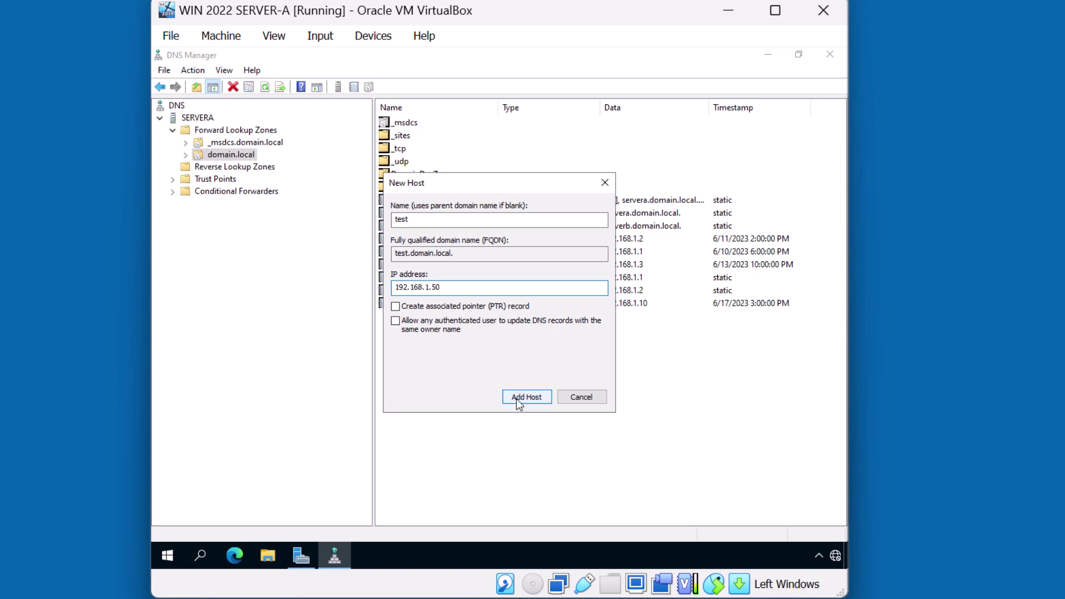
left_click(517, 399)
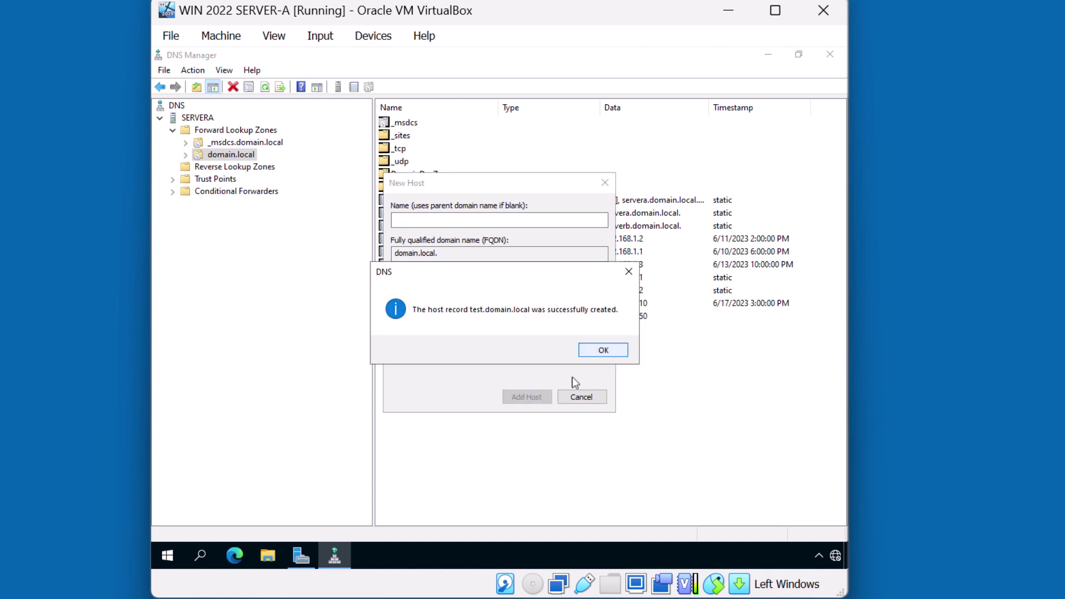
key("Return")
key("Escape")
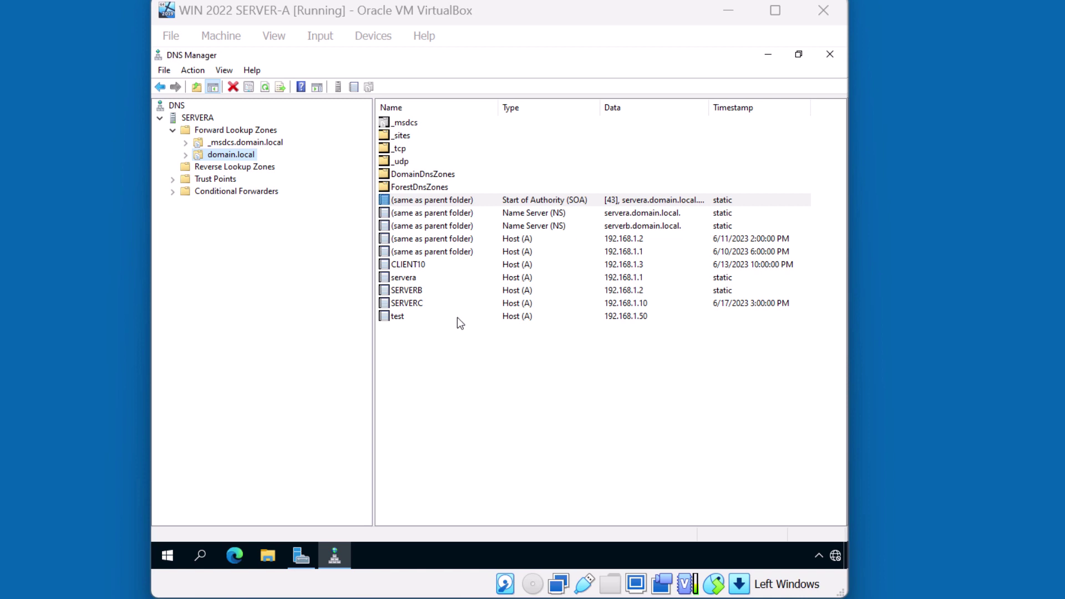
Step: Add serverc.domain.local at 192.168.1.10 to domain.local's name server list
double_click(482, 200)
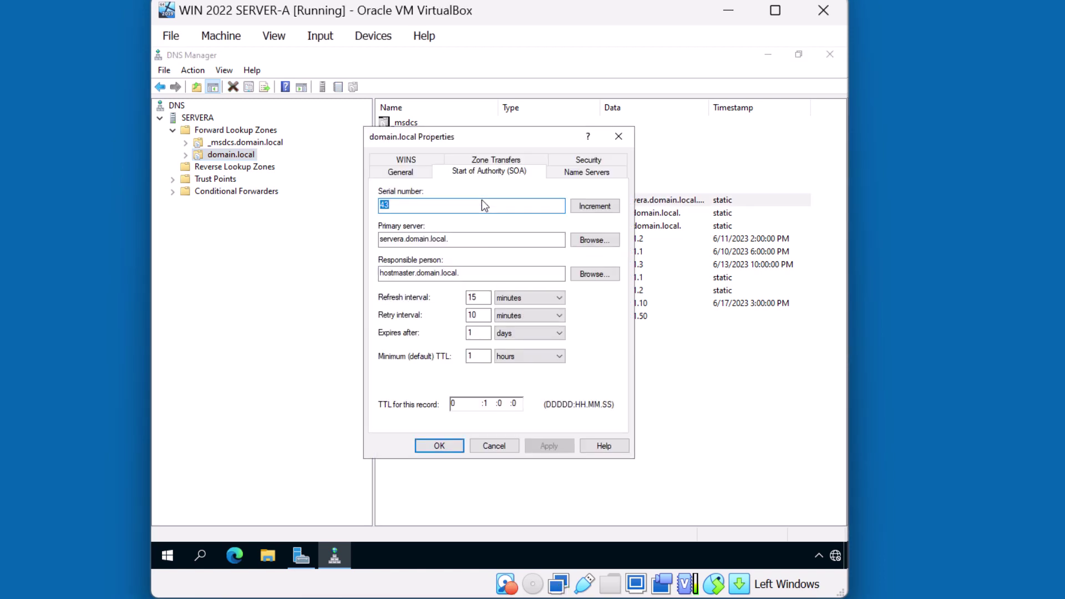
left_click(569, 175)
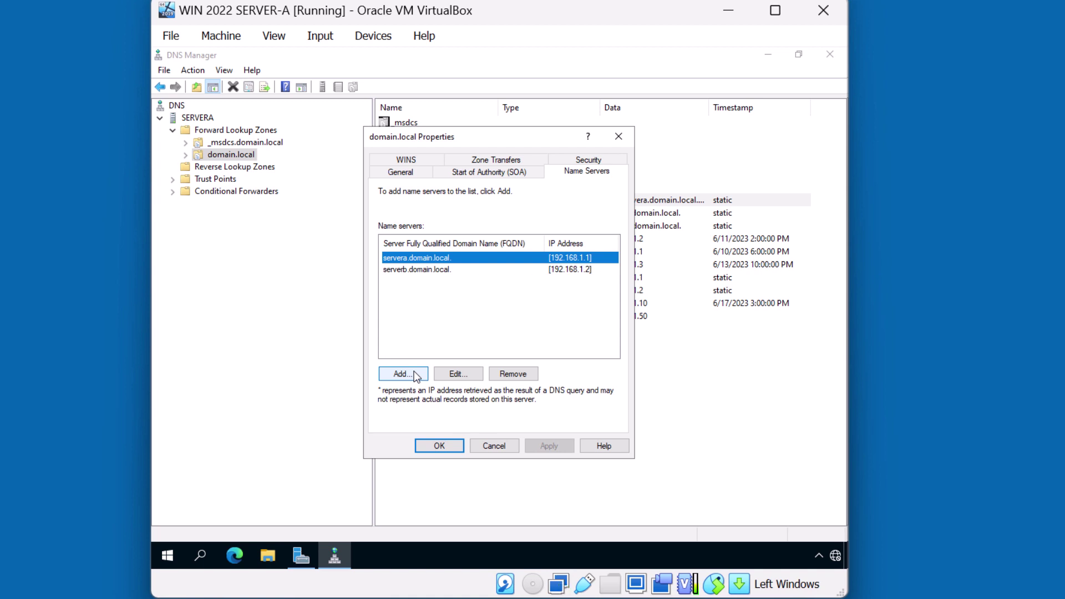
left_click(415, 375)
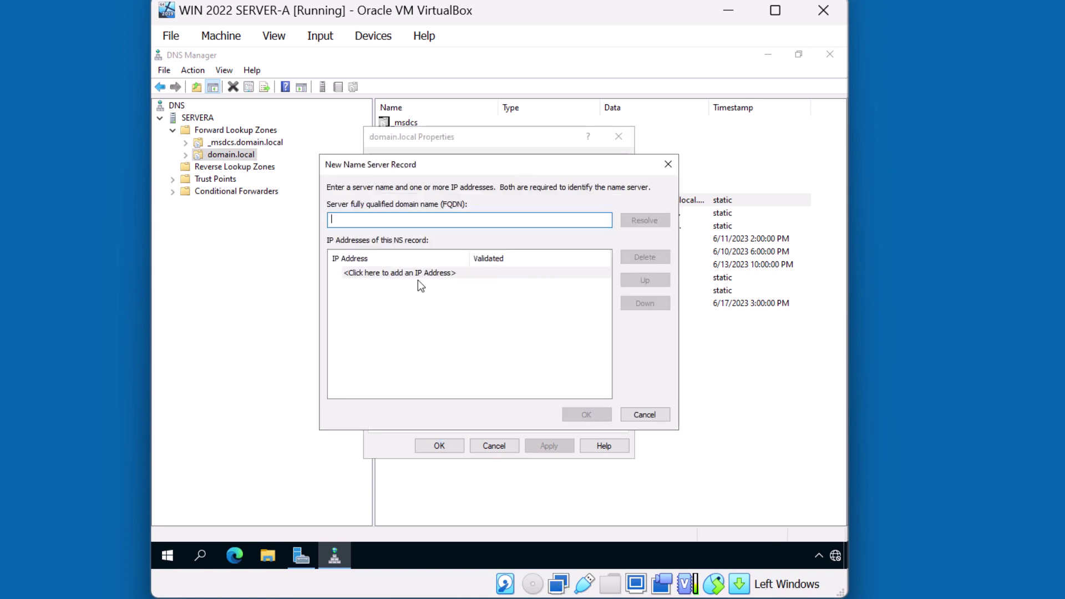
type("serverc")
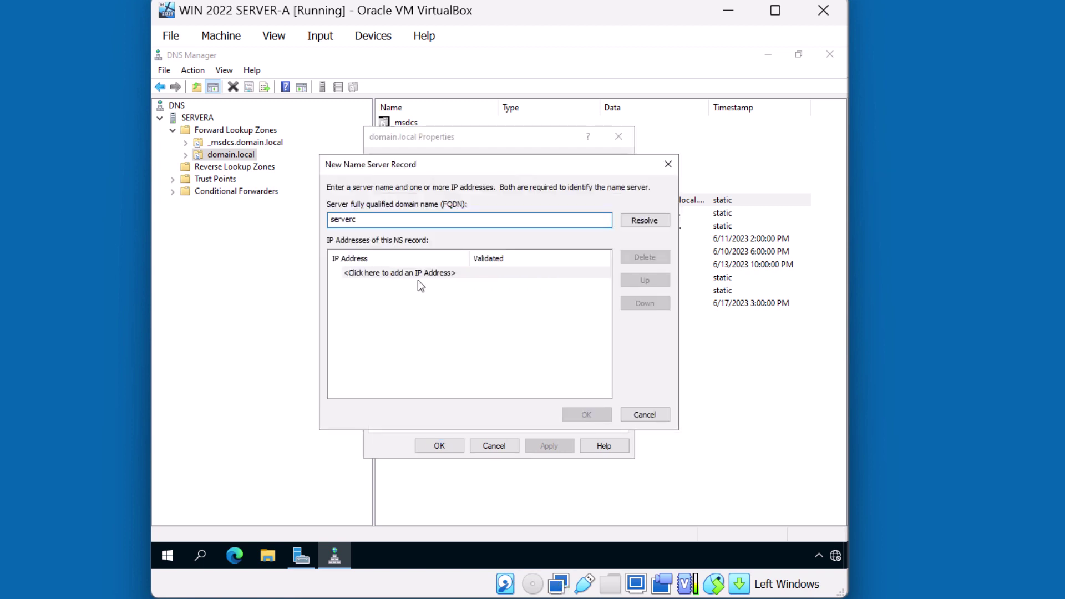
type(".domain.local")
left_click(426, 272)
type("19")
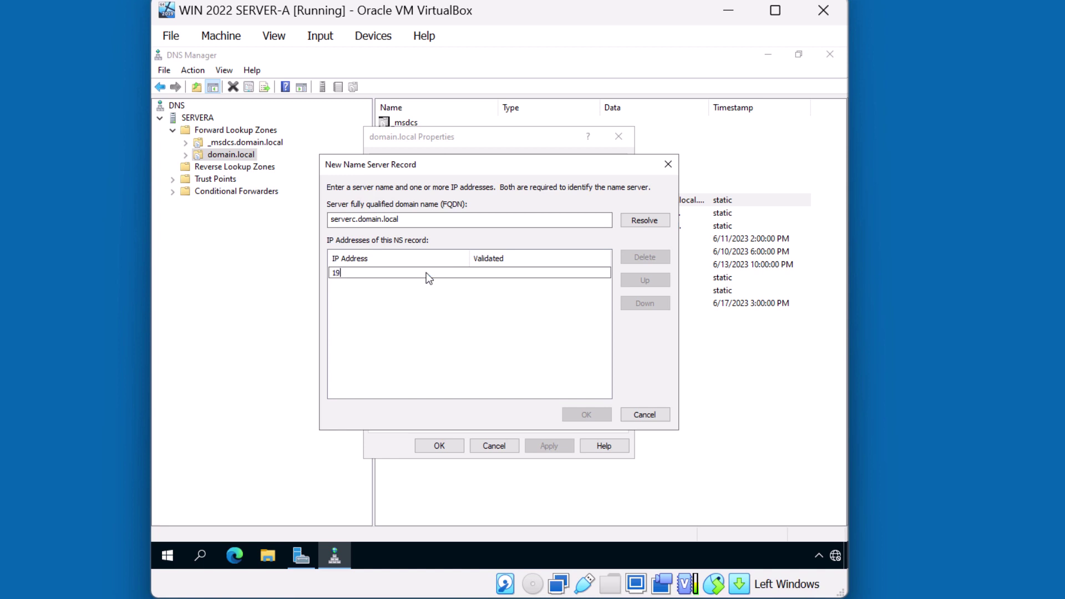
type("2.168.1.10")
key("Return")
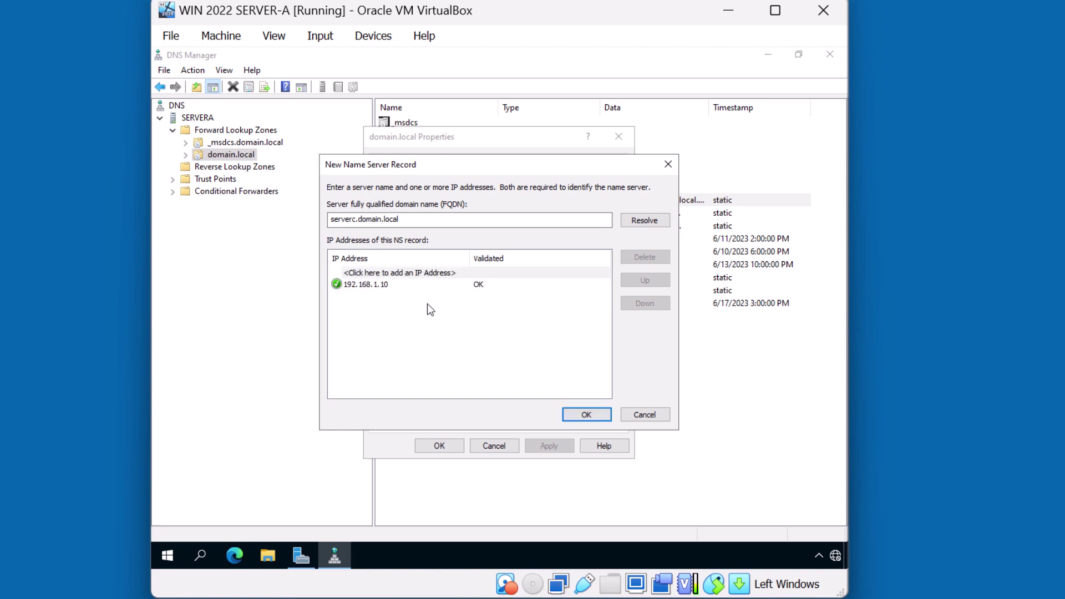
left_click(589, 418)
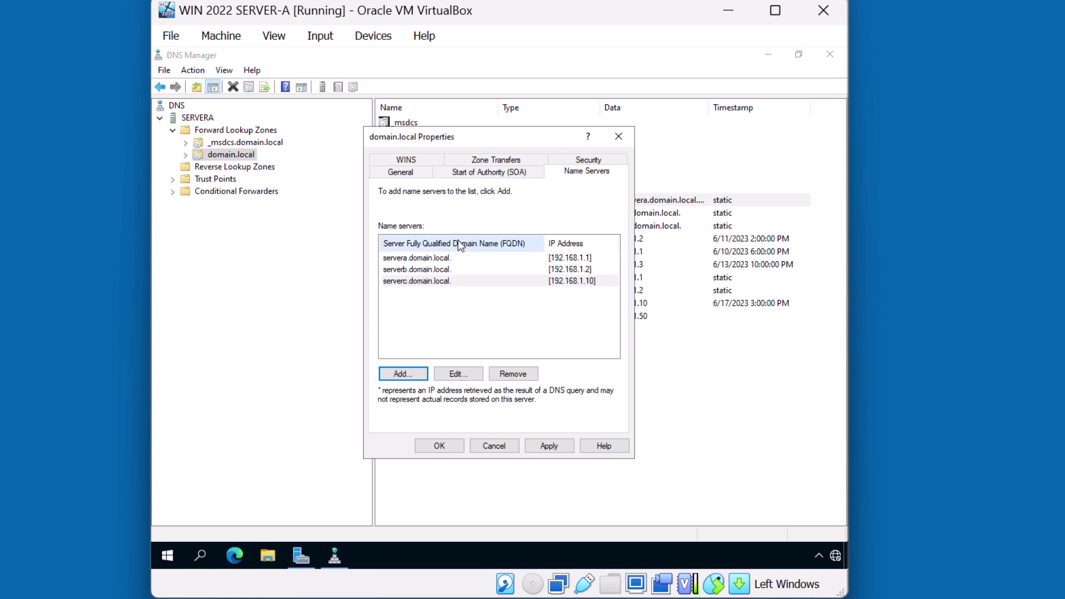
left_click(482, 162)
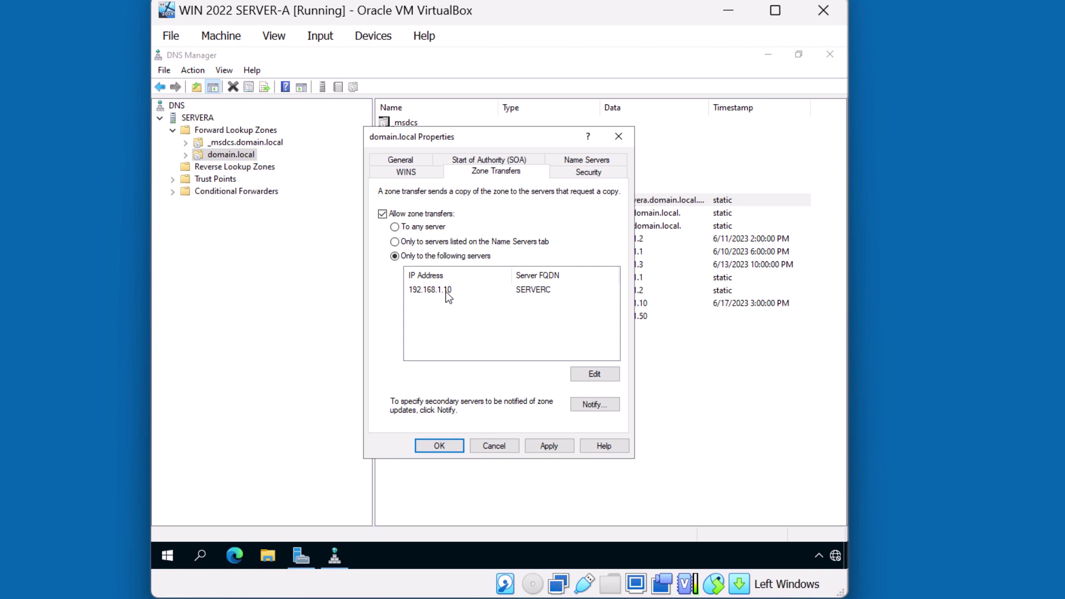
Step: Restrict zone transfers and change notifications to the Name Servers tab servers, then save
left_click(417, 242)
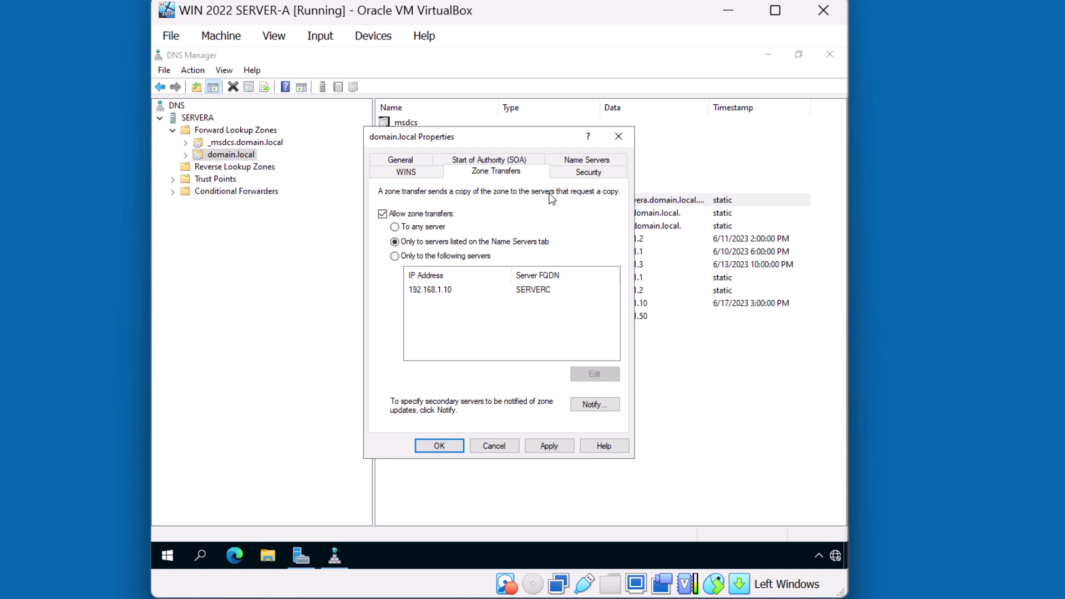
left_click(563, 159)
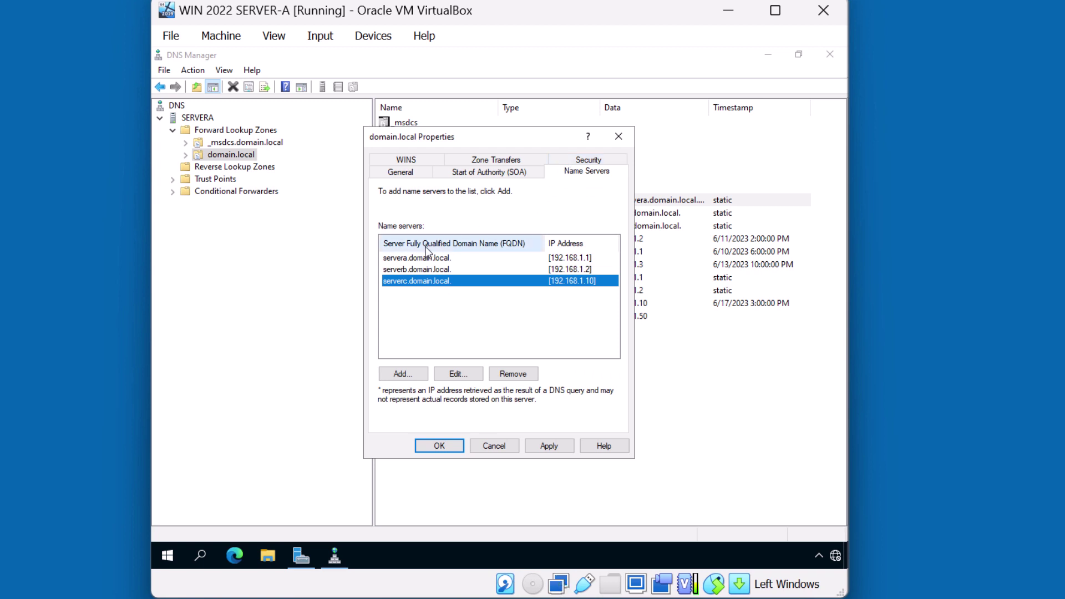
left_click(506, 164)
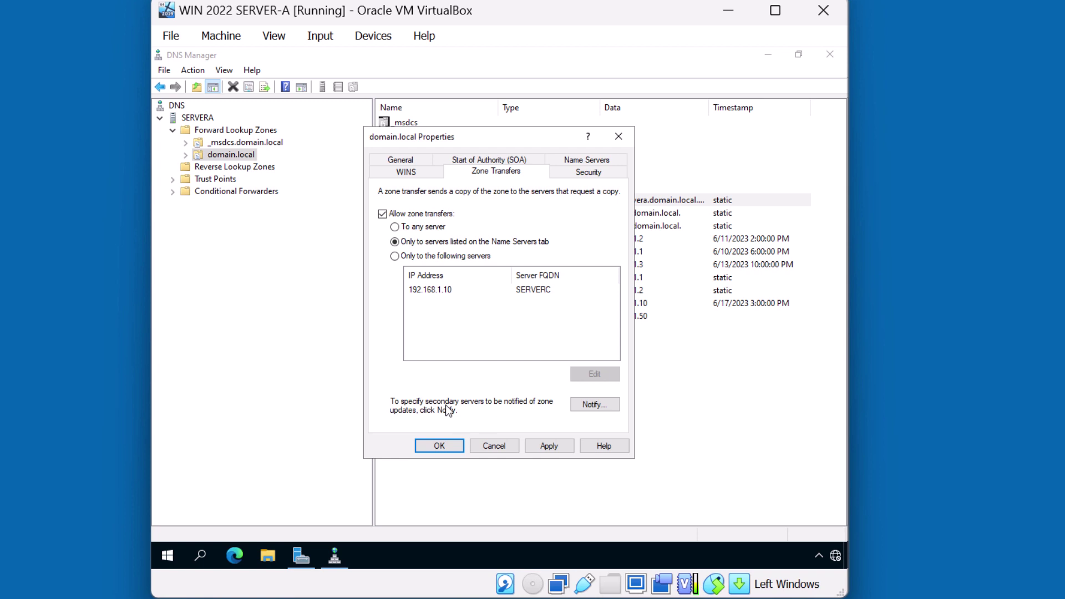
left_click(589, 404)
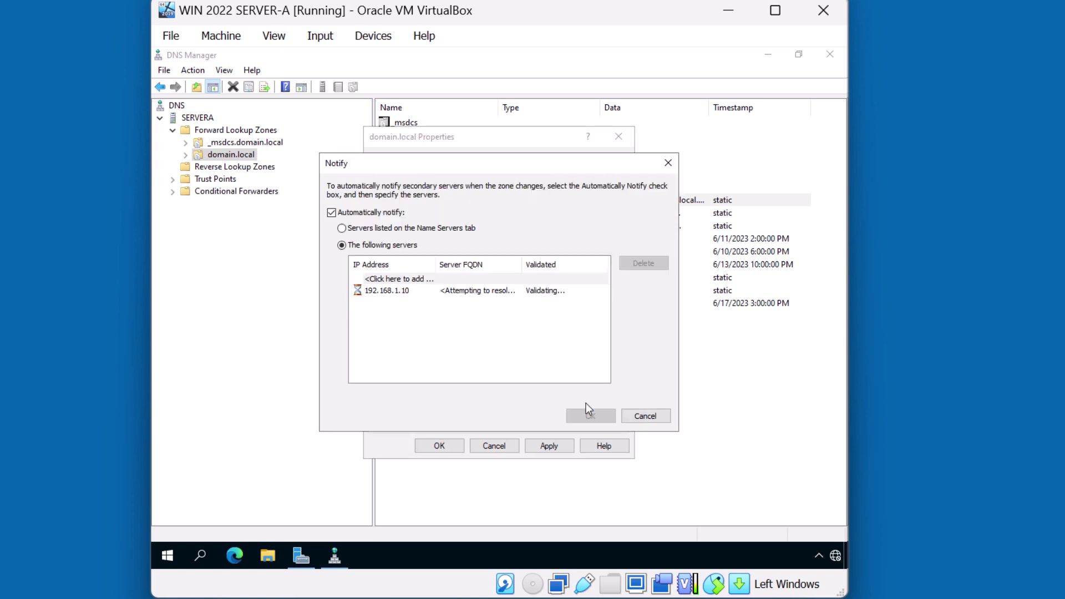
left_click(418, 229)
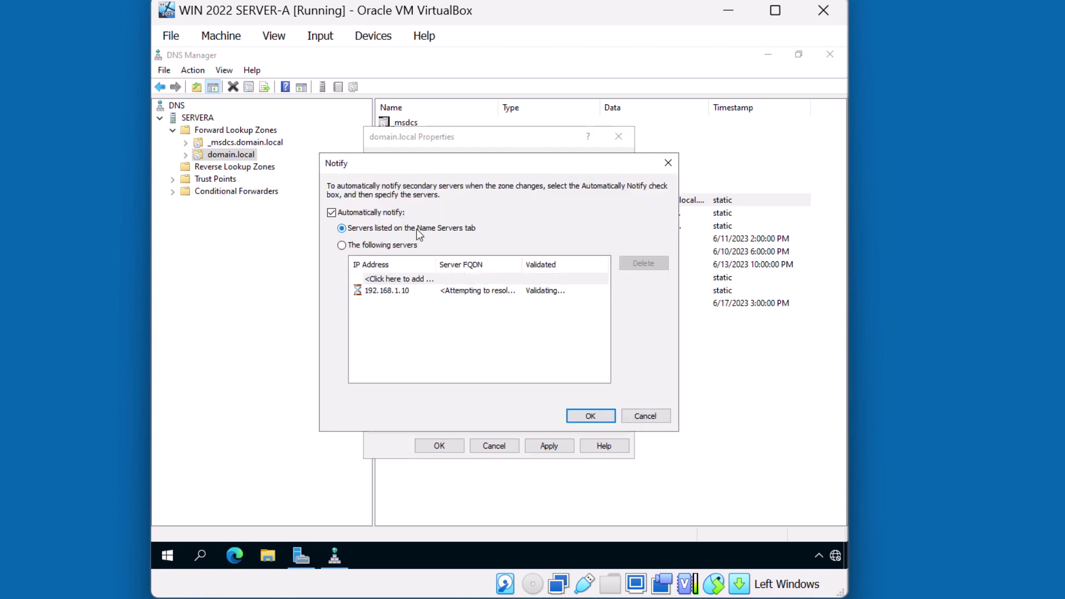
left_click(590, 417)
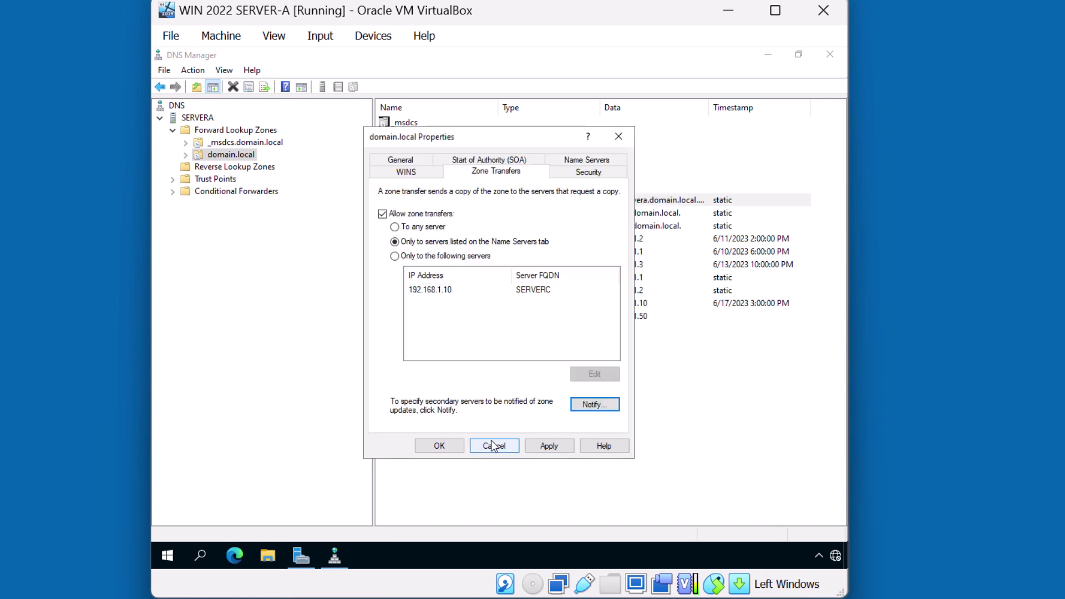
left_click(460, 447)
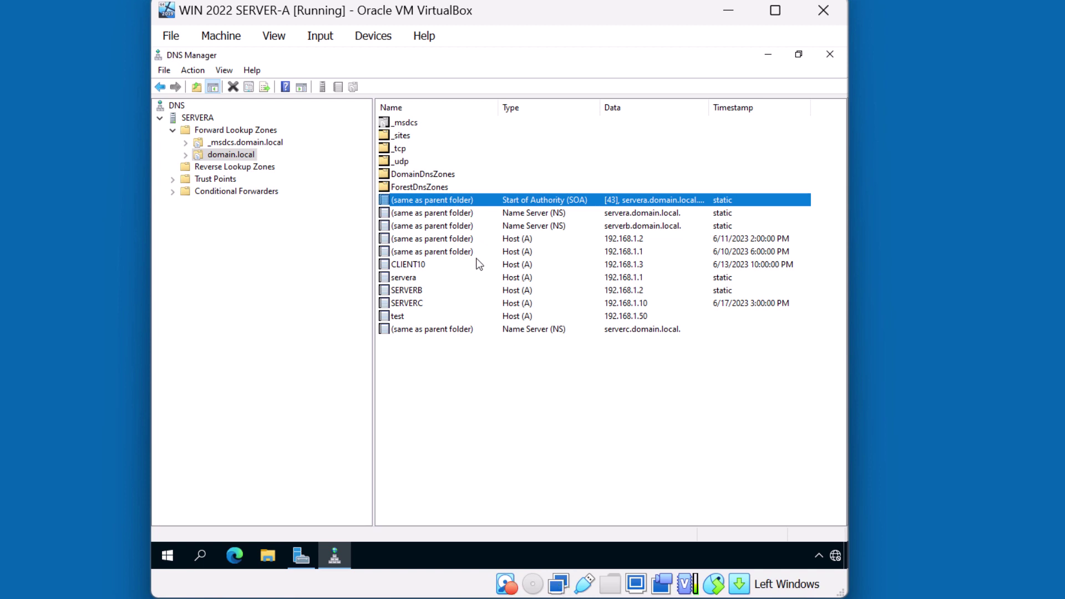
double_click(469, 200)
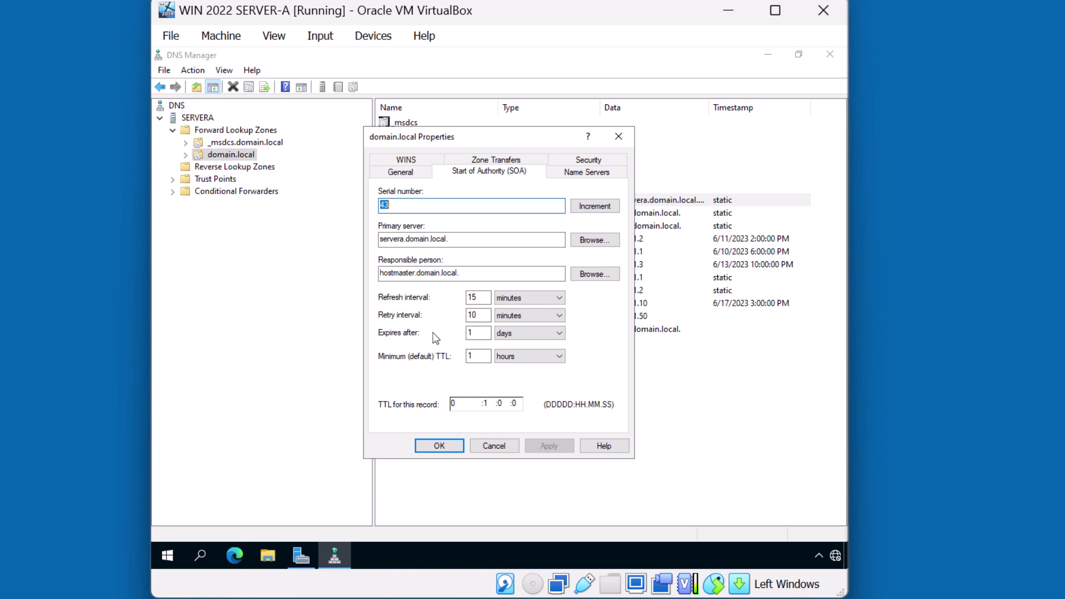
left_click(439, 445)
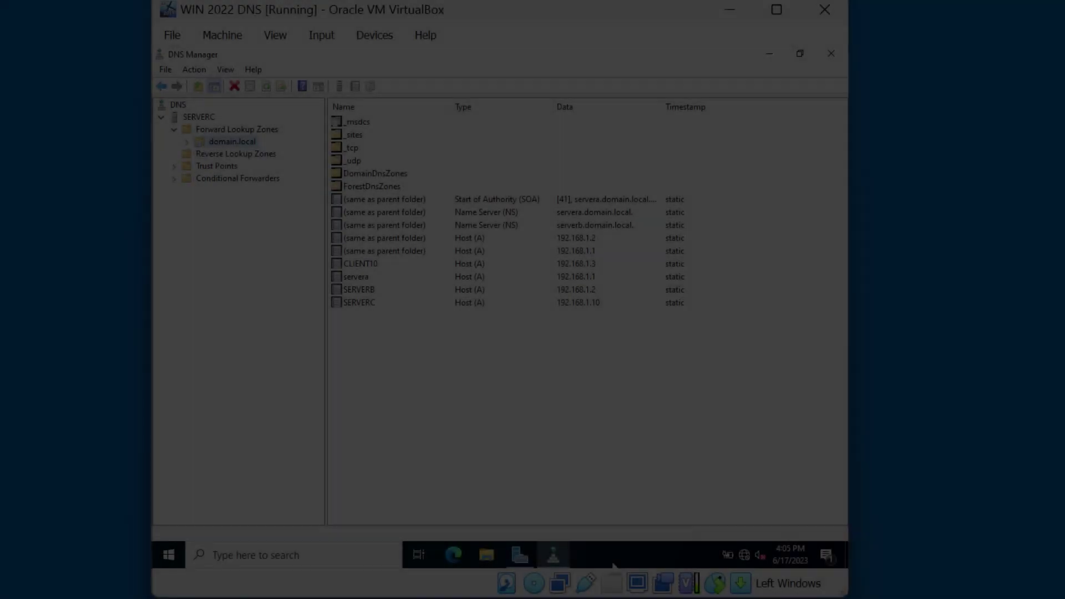
Step: Refresh domain.local on SERVERC and select the replicated test host record (192.168.1.50)
right_click(221, 143)
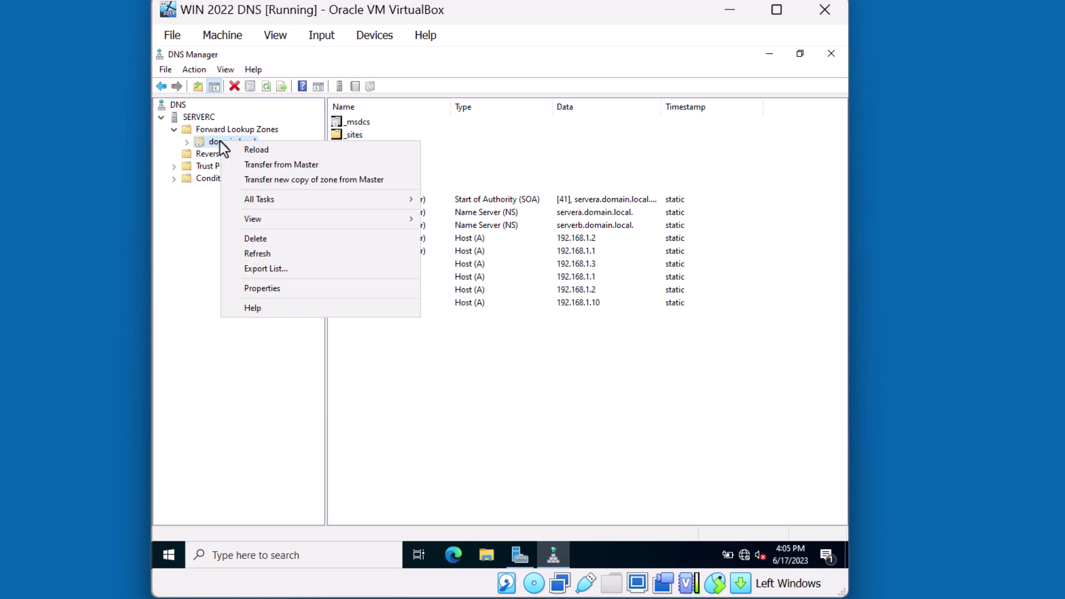
left_click(267, 255)
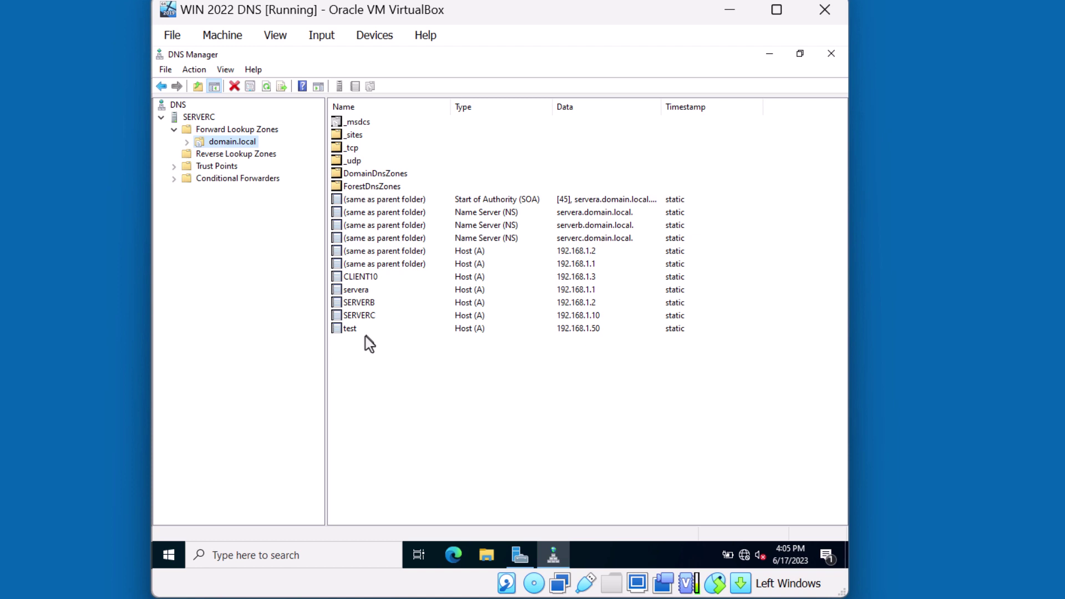
left_click(349, 332)
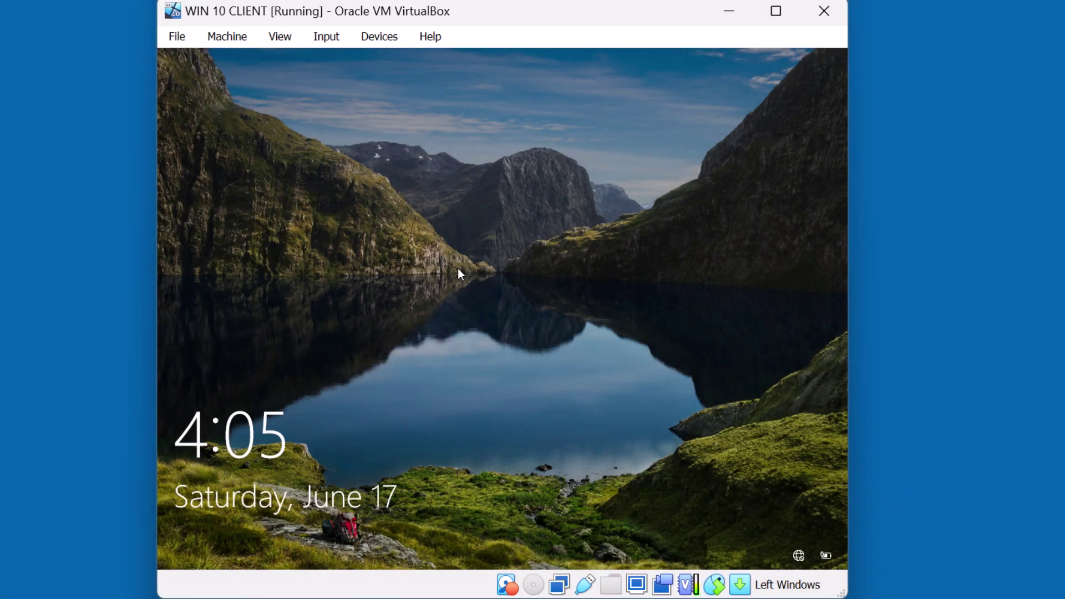
Step: Sign in to the Windows 10 client with the domain administrator password
left_click(457, 276)
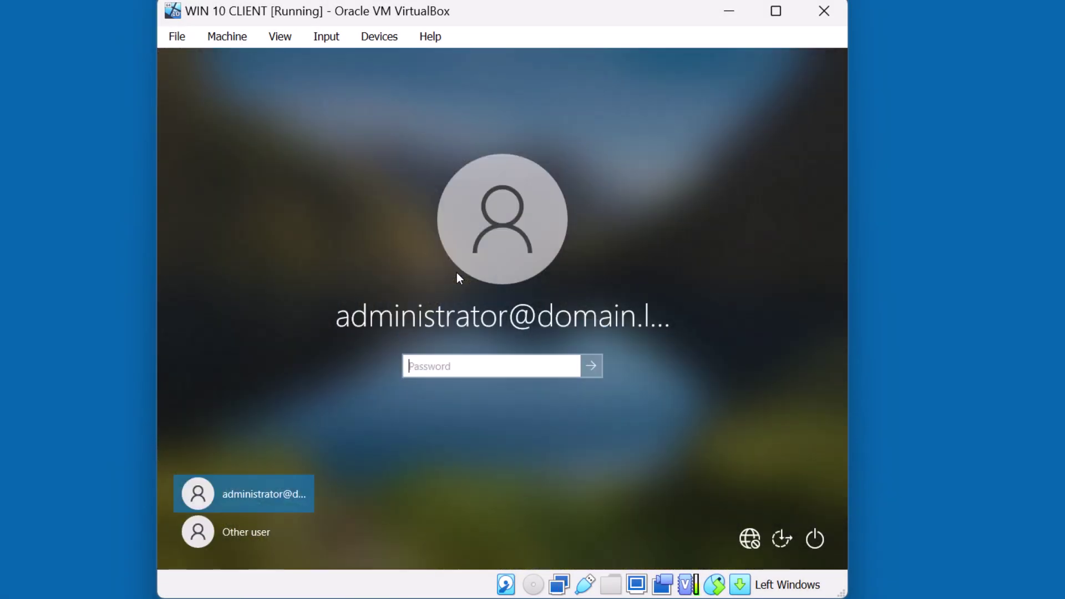
type("a")
key("BackSpace")
key("Return")
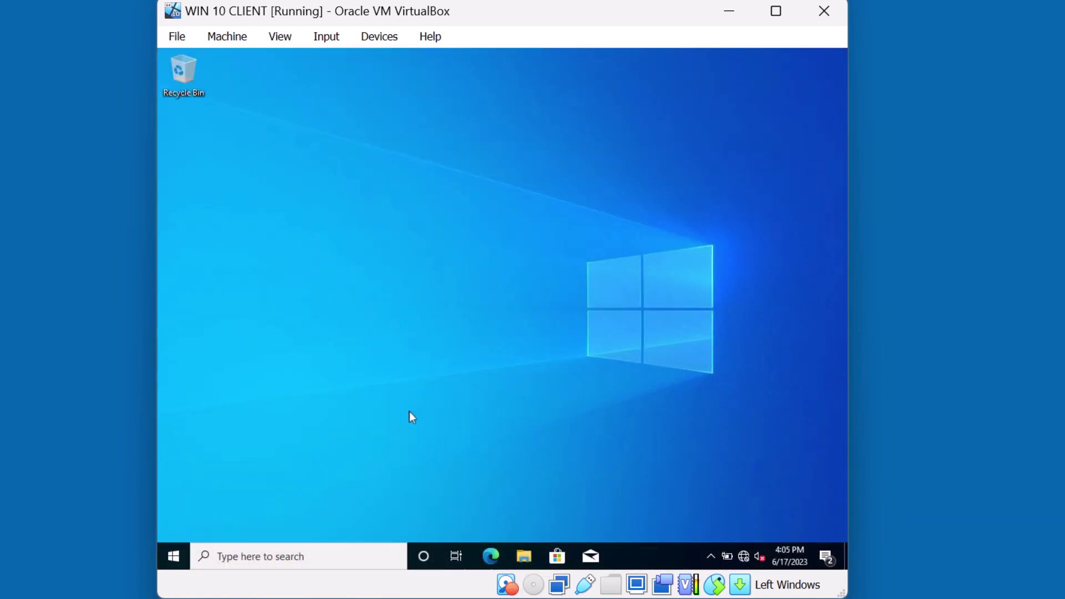
Step: Launch Control Panel by searching for 'control'
left_click(365, 557)
type("control")
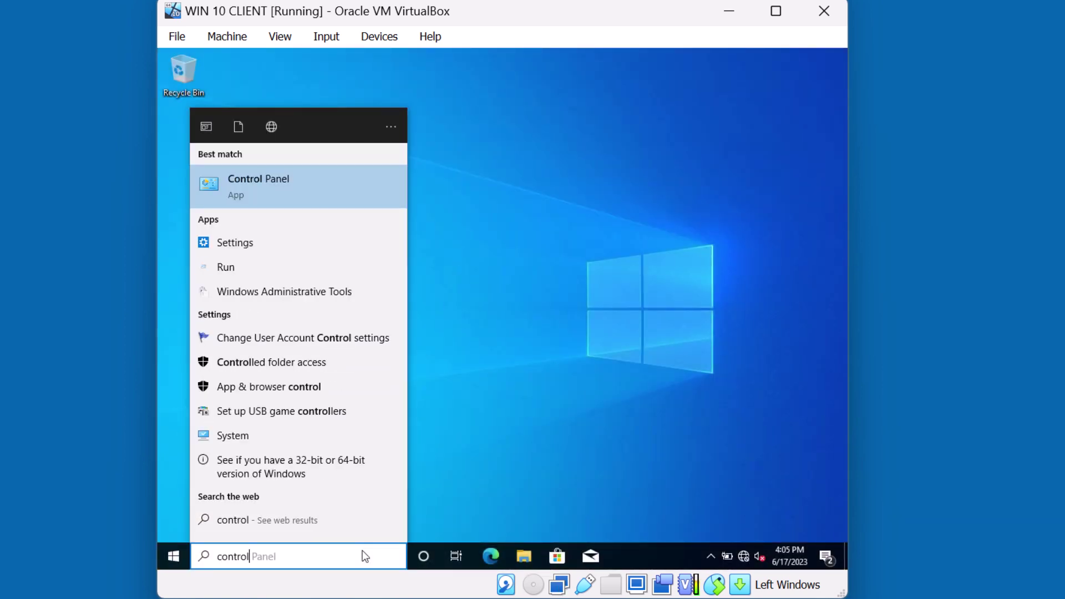
key("Return")
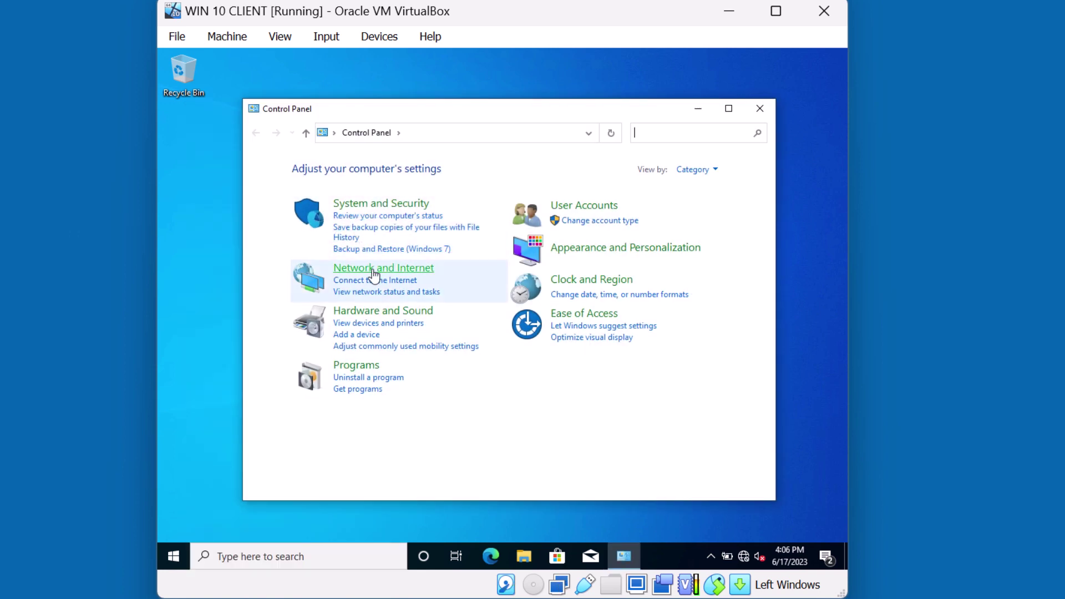
Step: Enter 192.168.1.2 as the alternate DNS server in the INTERNAL connection's IPv4 properties
left_click(373, 270)
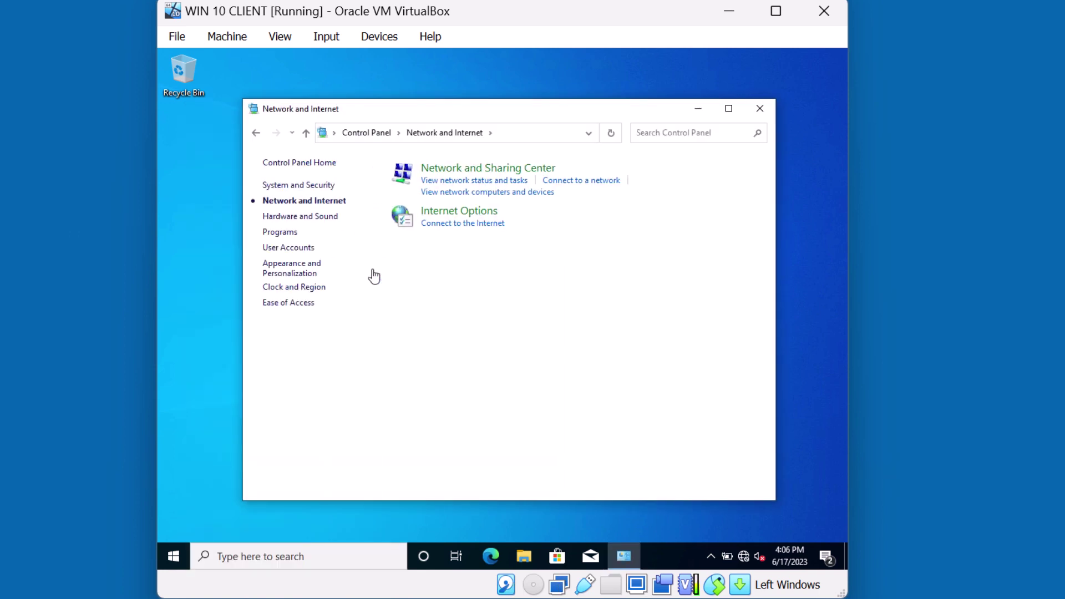
left_click(488, 172)
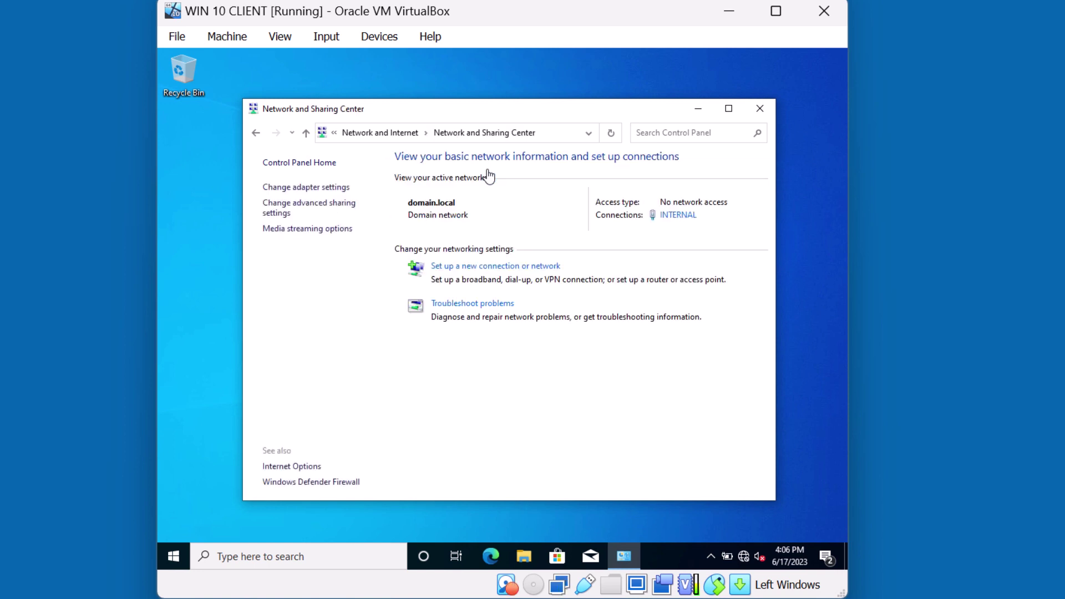
left_click(671, 216)
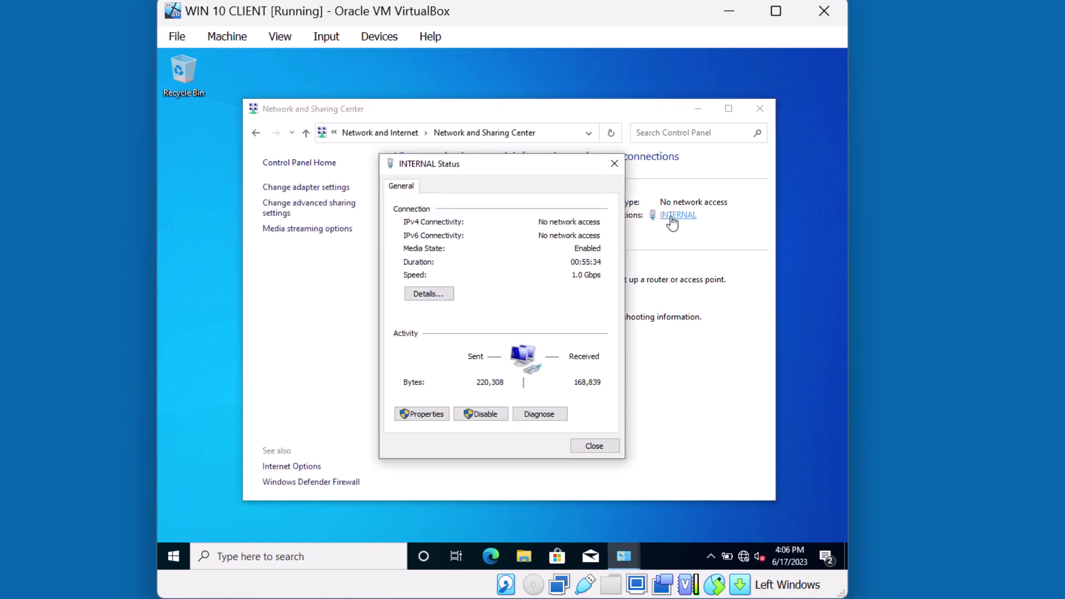
left_click(441, 413)
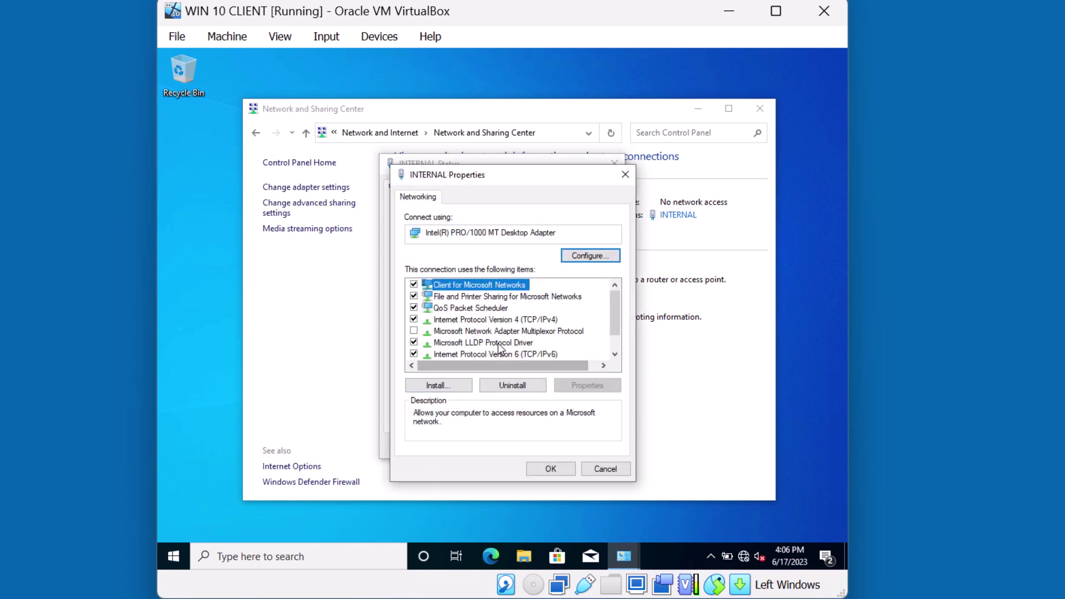
left_click(507, 321)
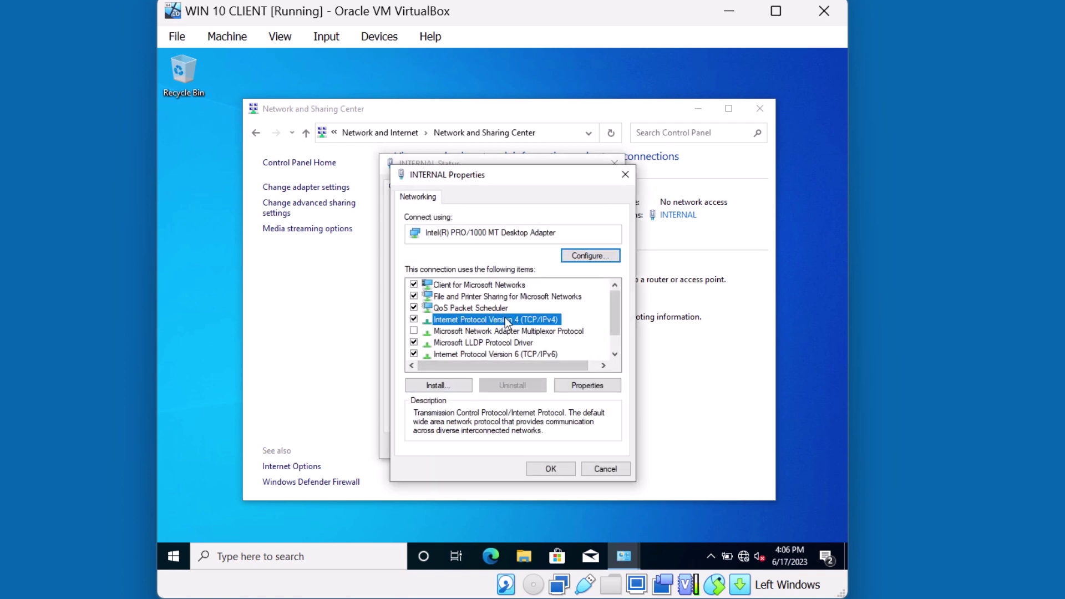
left_click(576, 383)
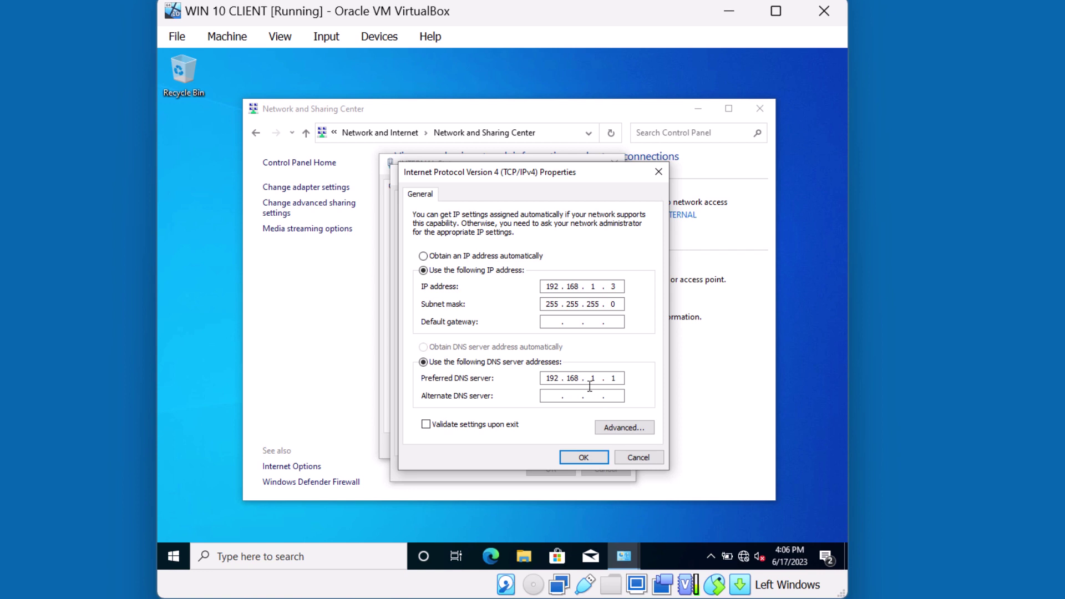
left_click(553, 396)
type("192 . 168 . 1 . 2")
Step: Add 192.168.1.10 to the DNS server list in Advanced TCP/IP Settings
left_click(619, 425)
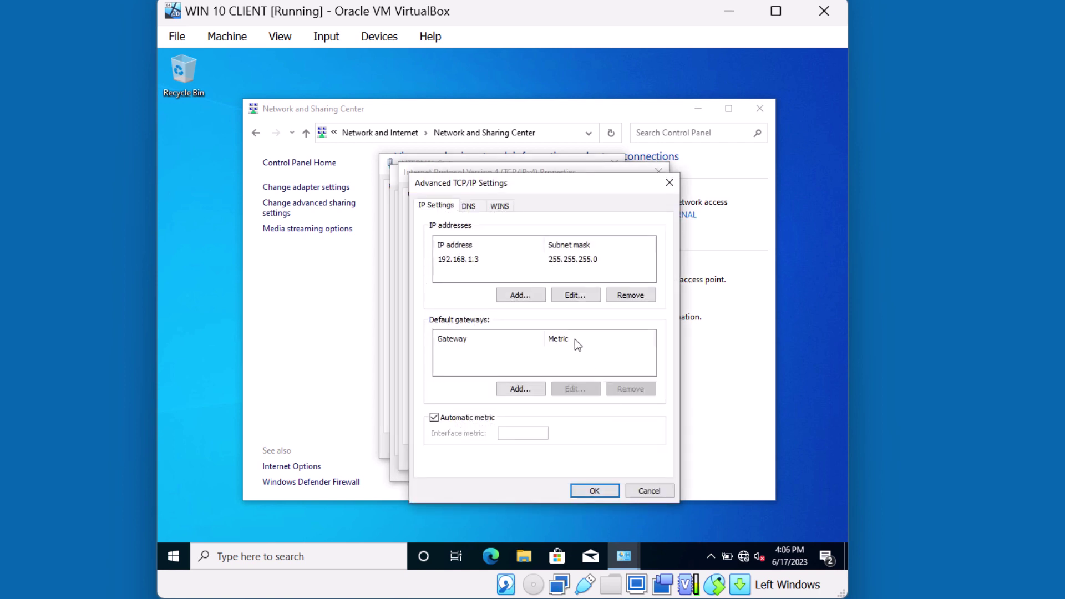
left_click(466, 205)
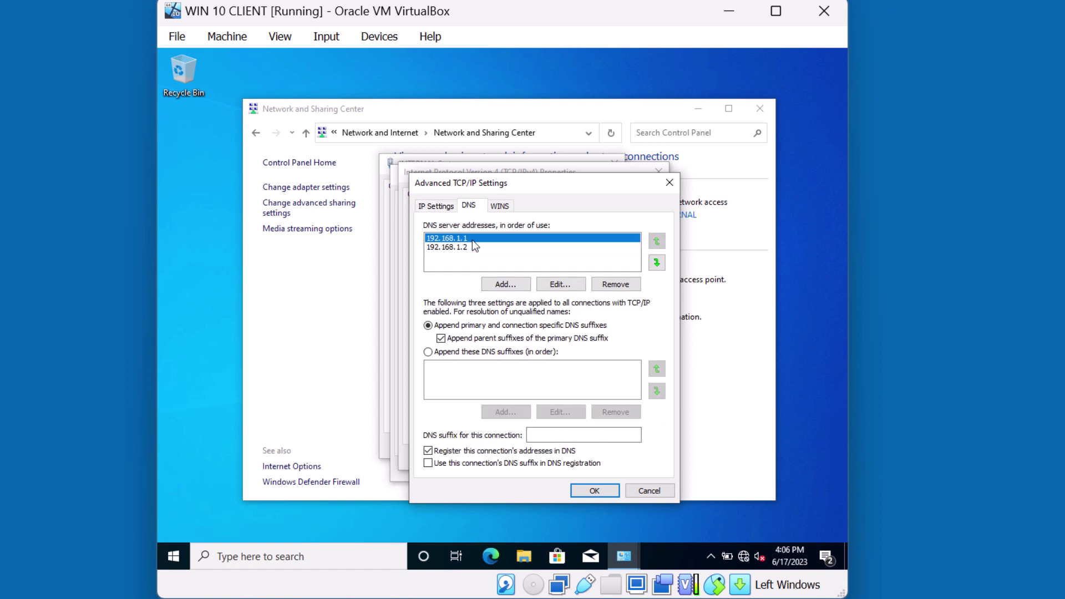
left_click(500, 286)
type("19")
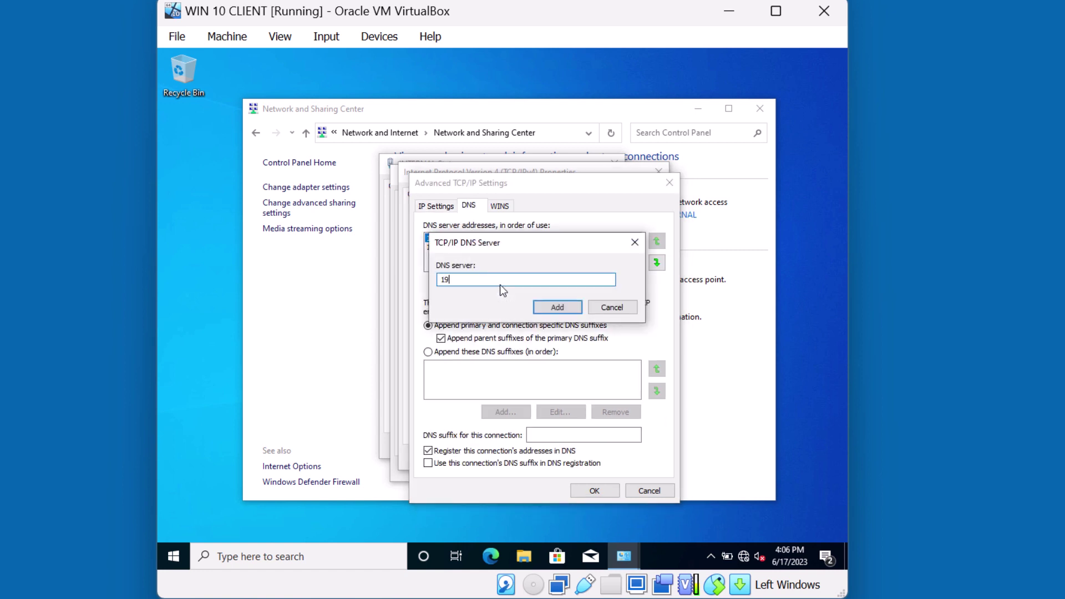
type("2.168.1.10")
left_click(558, 306)
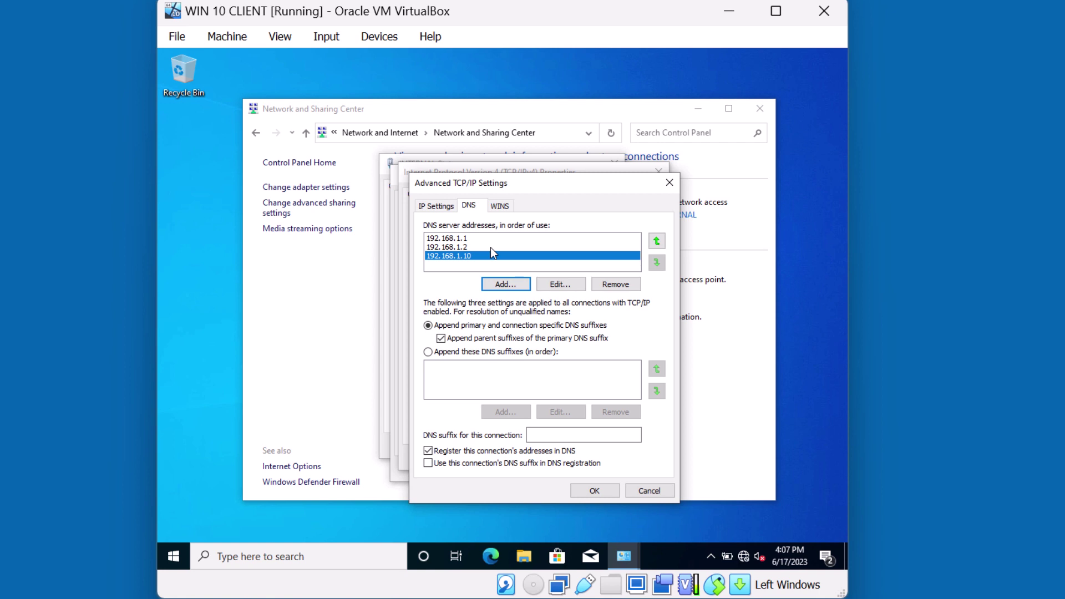
Step: Confirm the IPv4 and INTERNAL connection settings and close all network windows
left_click(594, 490)
left_click(595, 465)
left_click(566, 470)
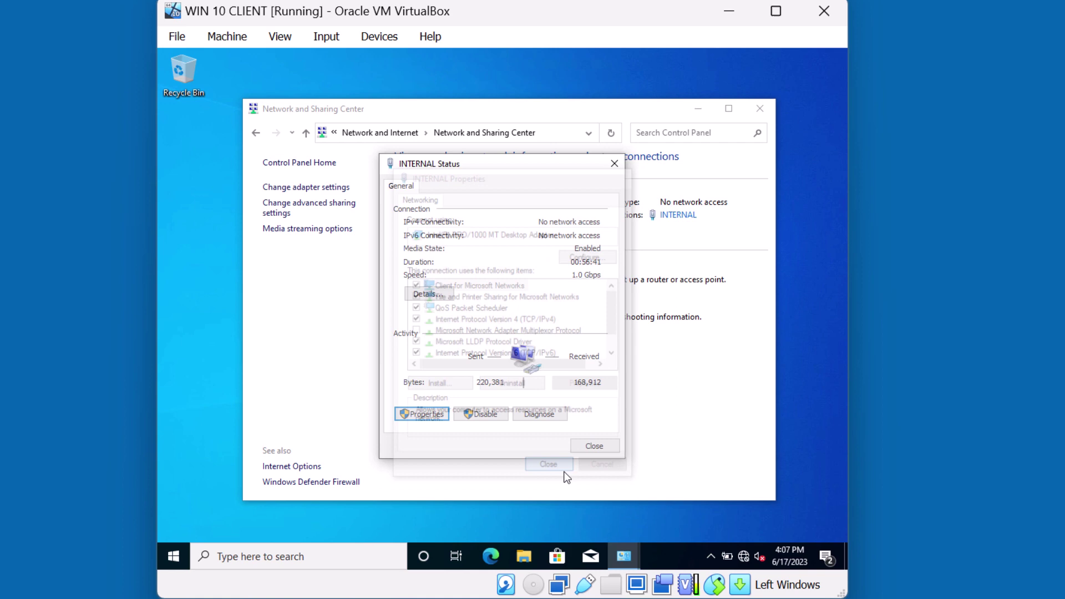
left_click(592, 447)
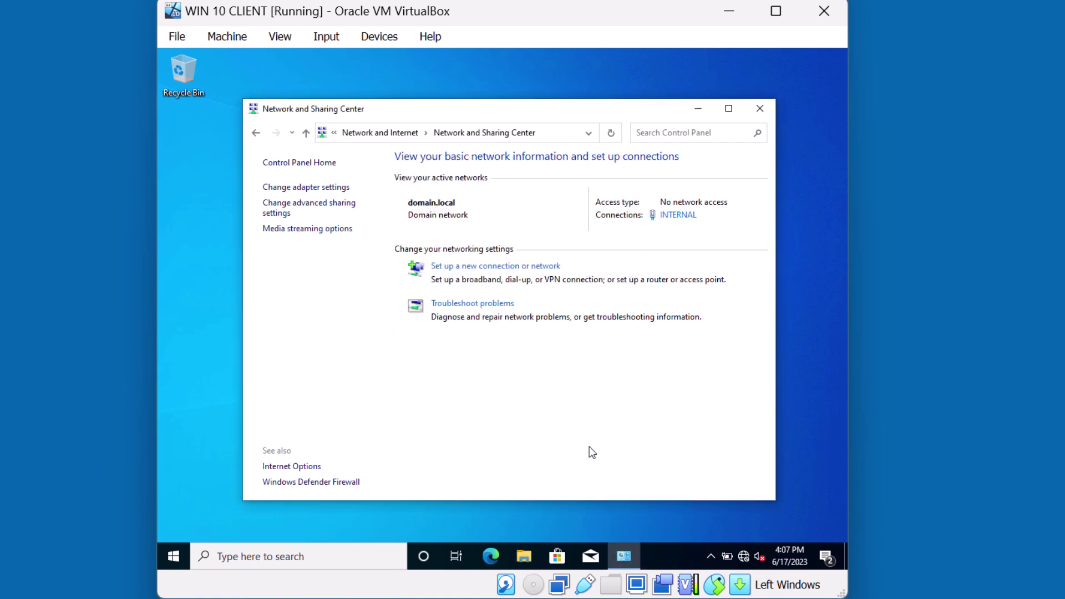
left_click(760, 109)
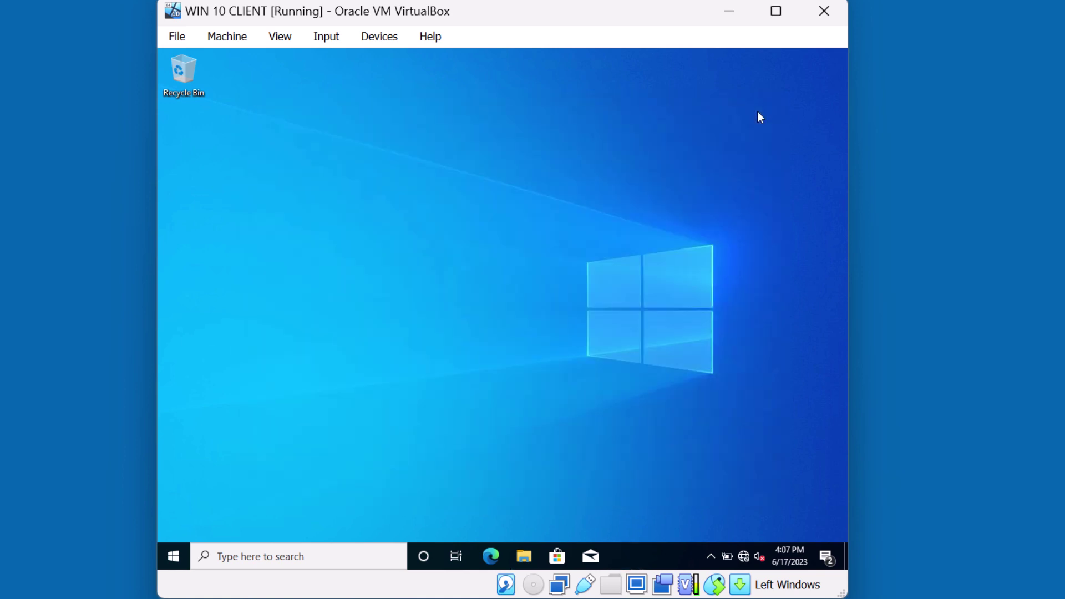
Step: Run ipconfig /all in an administrator Command Prompt
left_click(360, 553)
type("cmd")
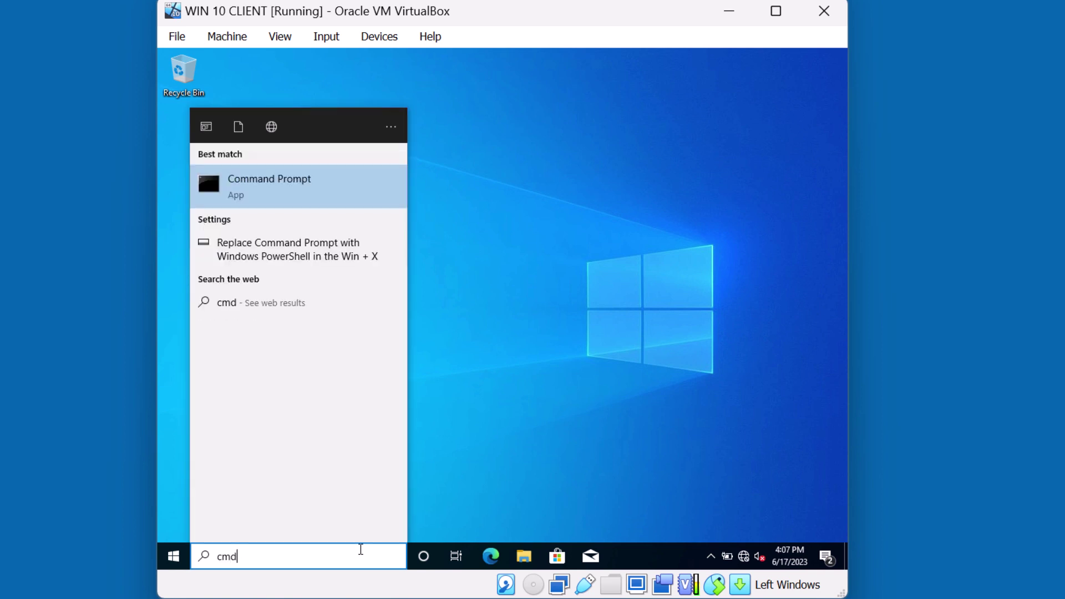
key("ctrl+shift+Return")
type("ip")
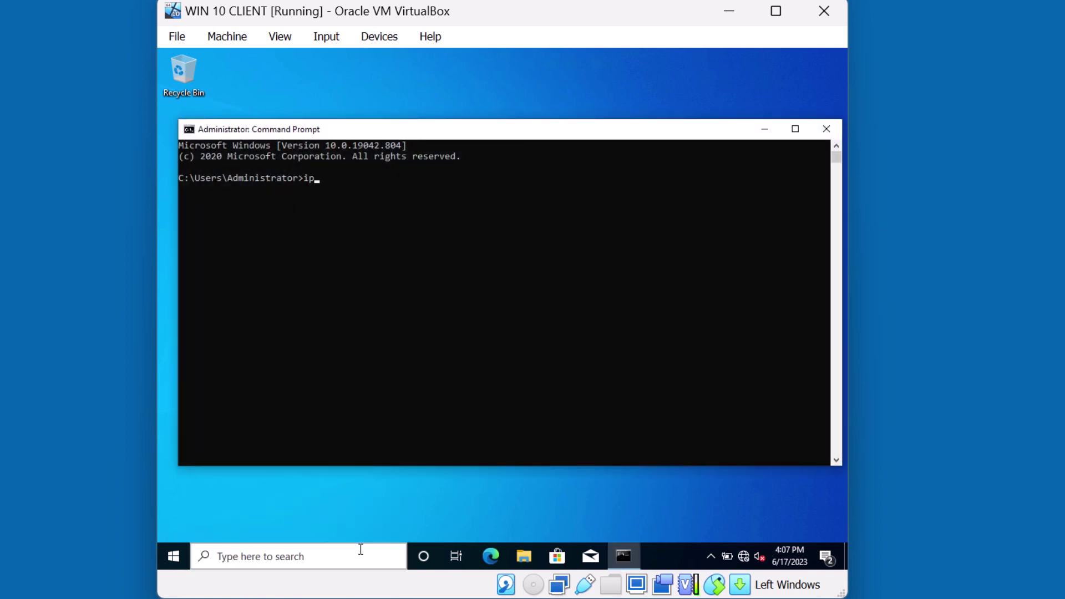
type("config /all")
key("Return")
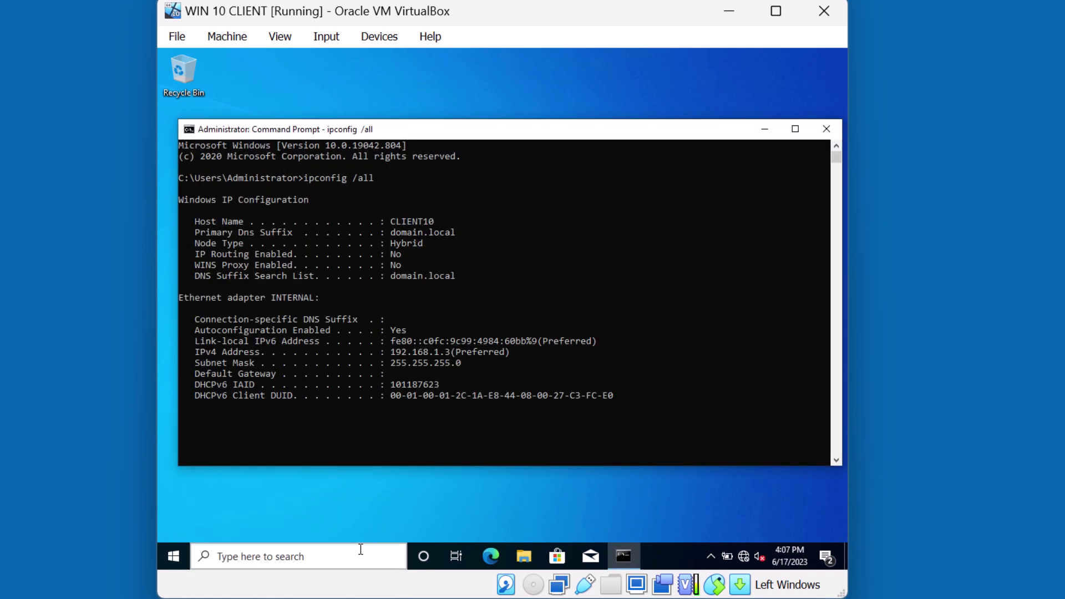